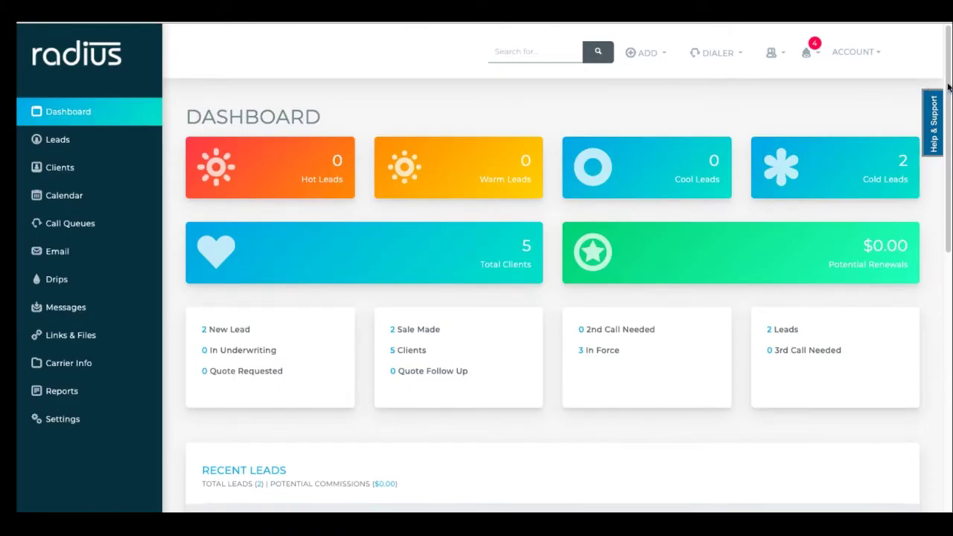
Scroll the dashboard down to the Recent Leads list.
scroll(937, 180, down, 3)
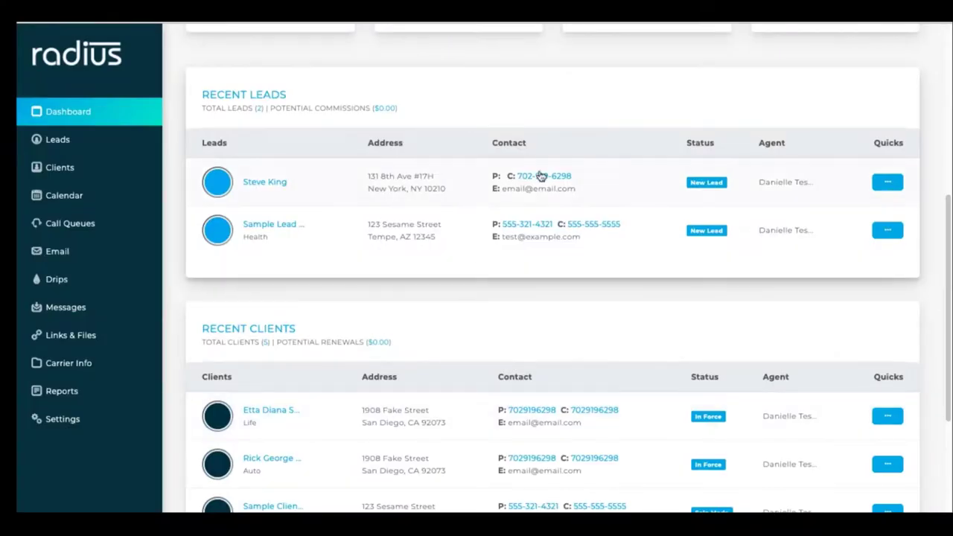
Call the first recent lead through its phone number in Recent Leads.
click(541, 177)
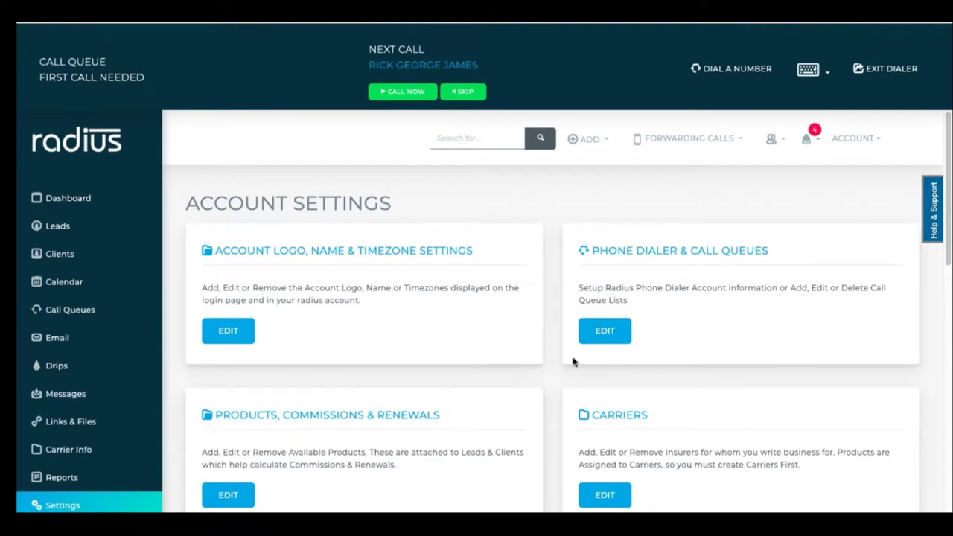
In Phone Dialer settings, toggle Click-to-Call and Call Recording off and on, leaving both enabled.
click(605, 333)
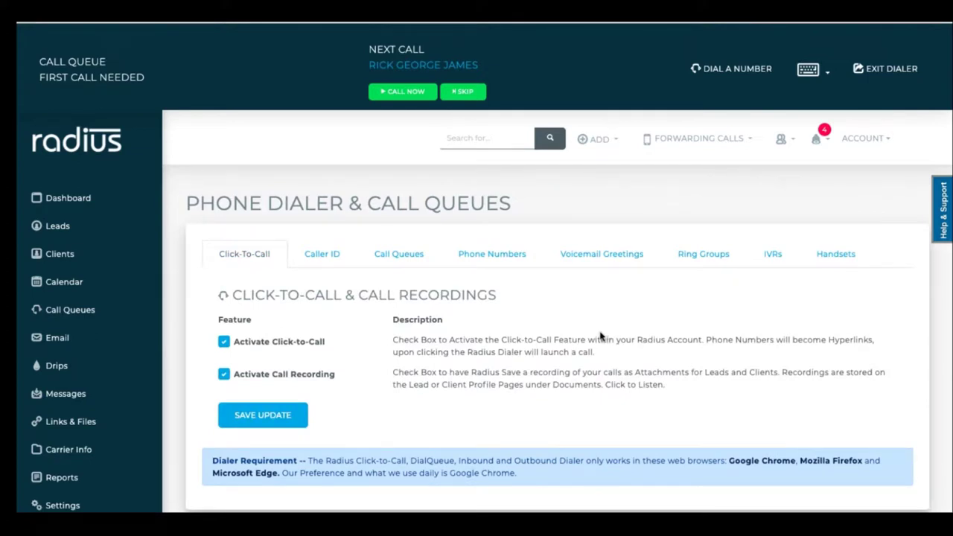
click(225, 343)
click(224, 343)
double_click(225, 375)
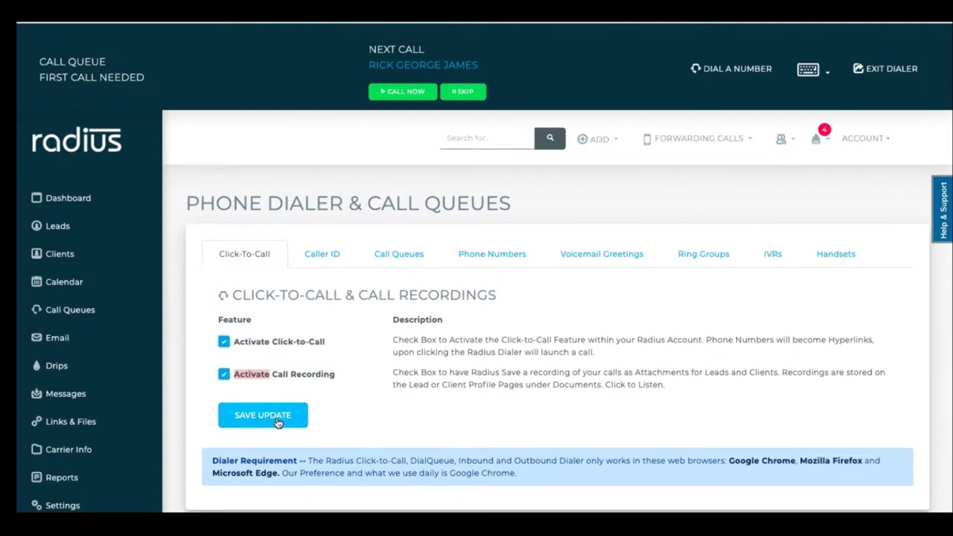
click(329, 260)
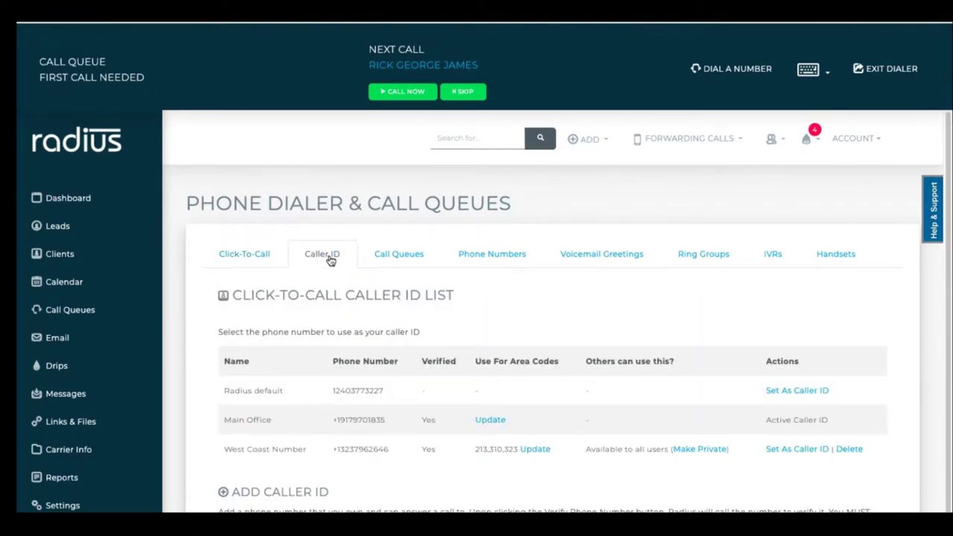
Add a caller ID nicknamed 'New York Office' with its area codes and submit it for verification.
scroll(640, 227, down, 3)
click(372, 390)
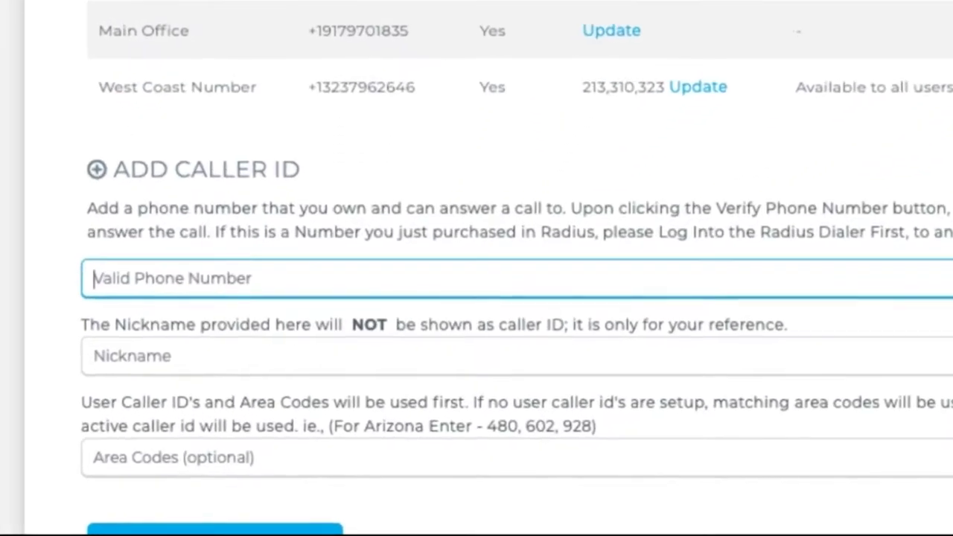
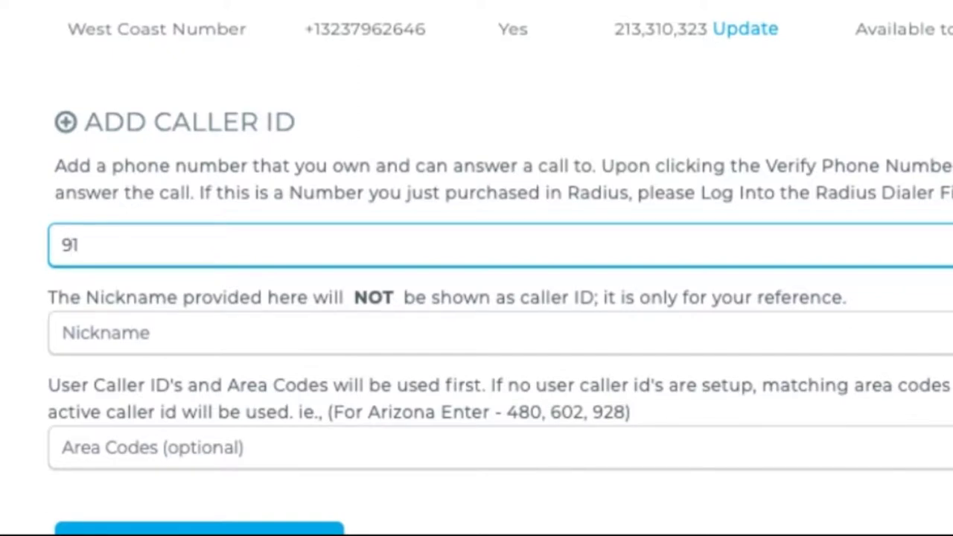
click(112, 333)
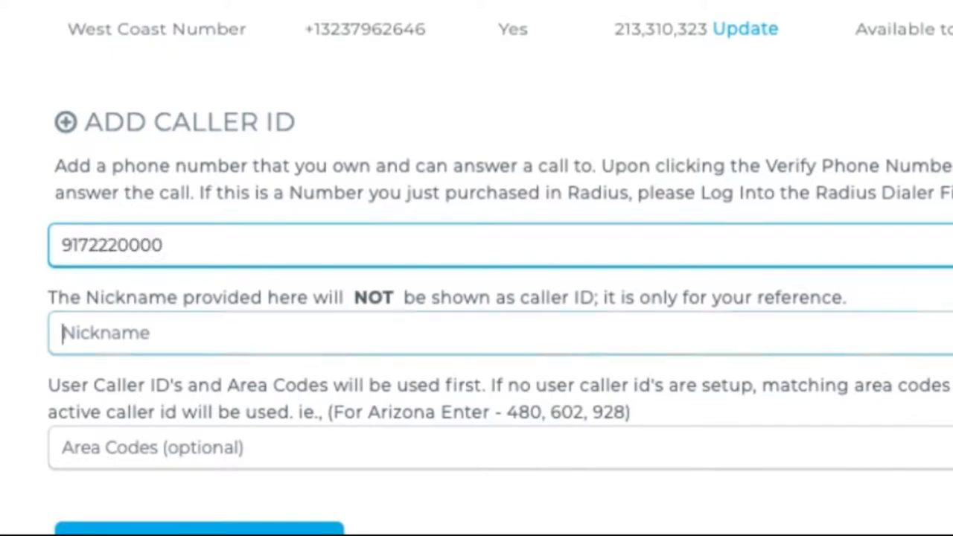
text(New York)
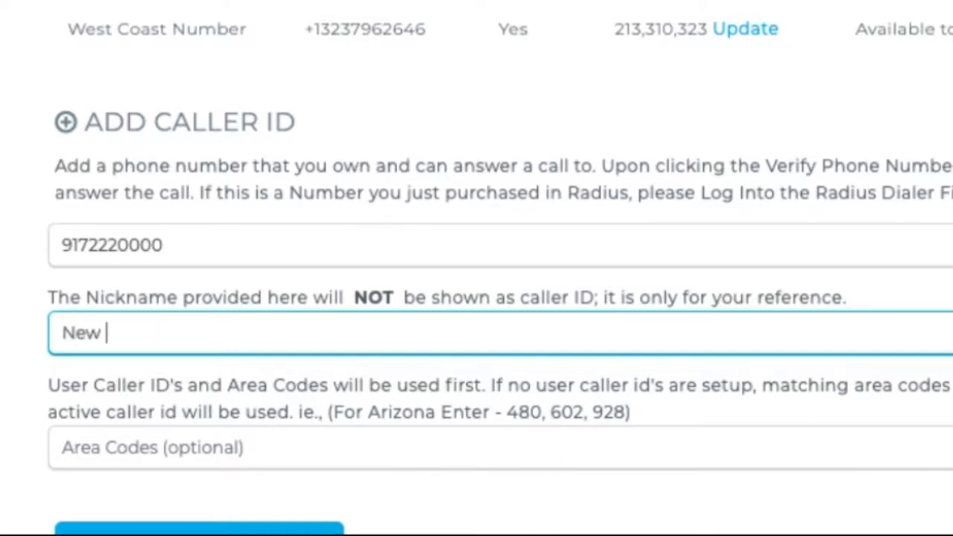
text( Office)
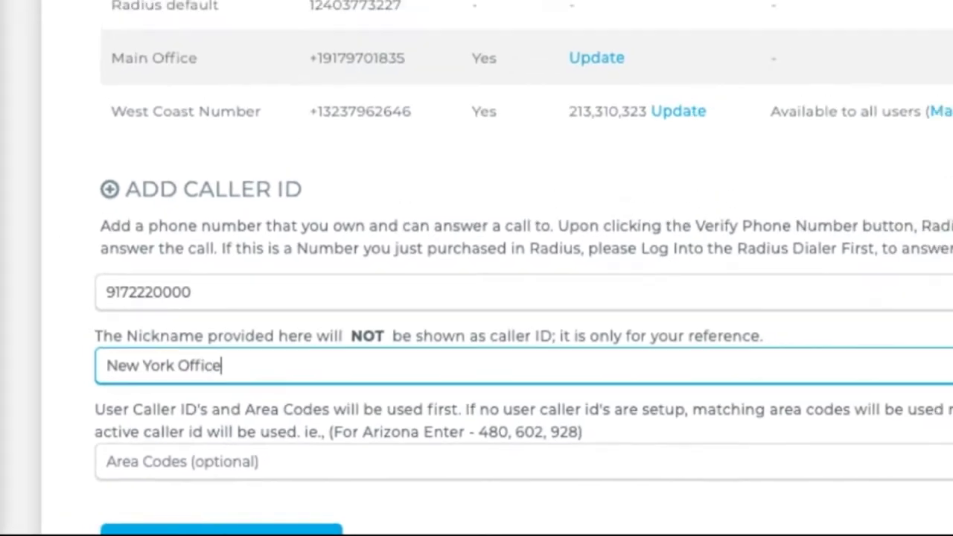
key(Tab)
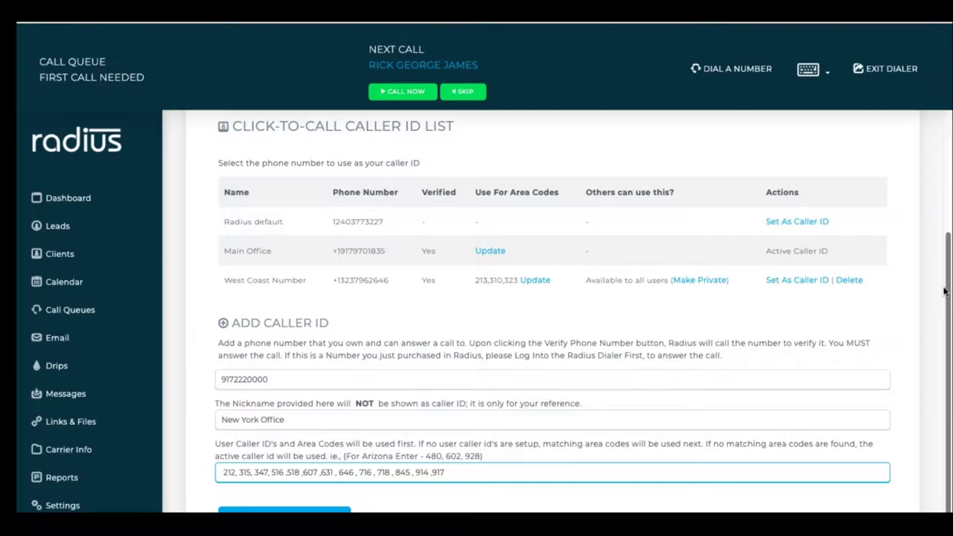
scroll(877, 386, down, 2)
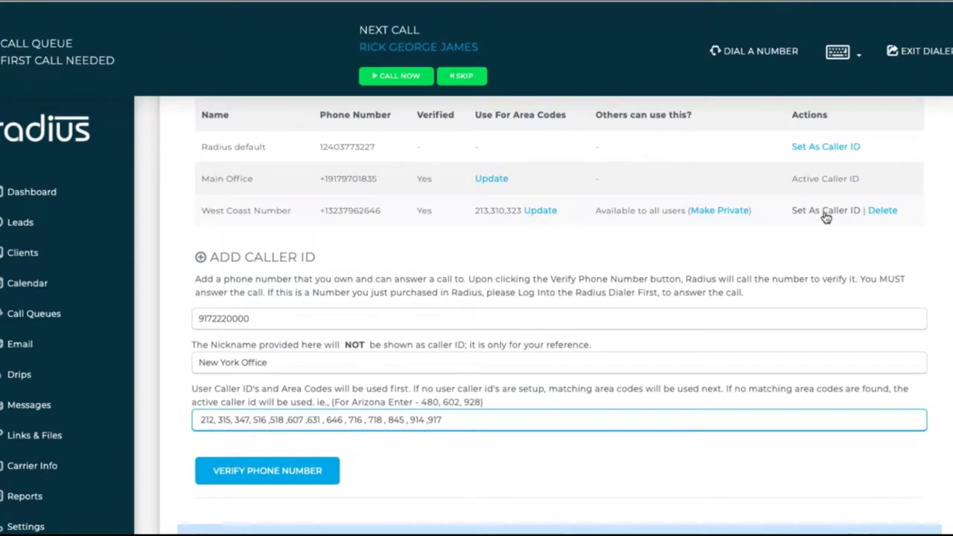
click(796, 215)
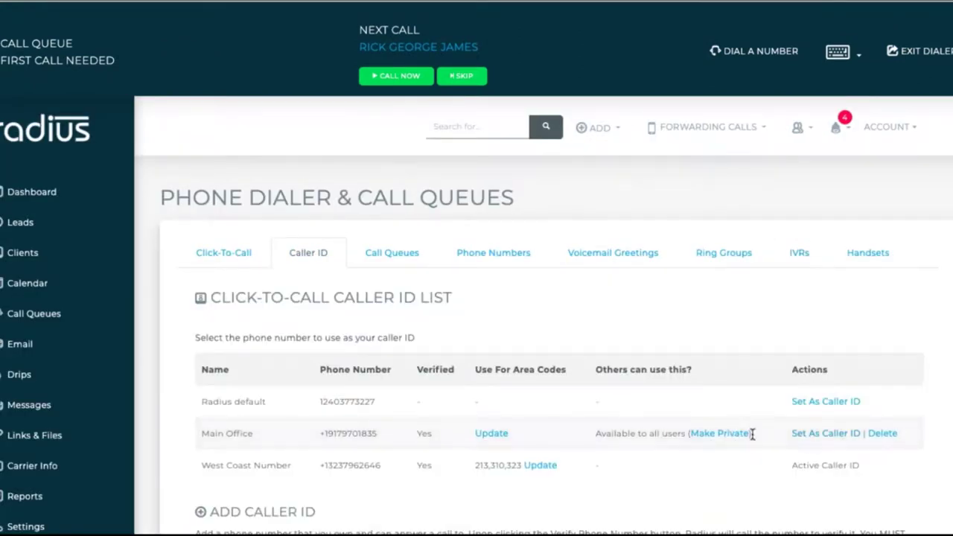
Set Main Office as the active caller ID.
drag(222, 433, 365, 444)
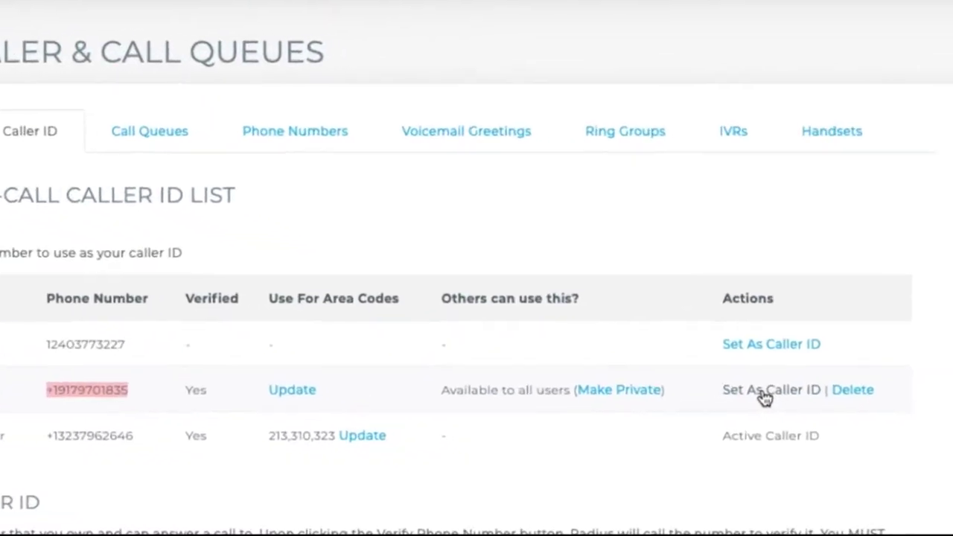
click(765, 395)
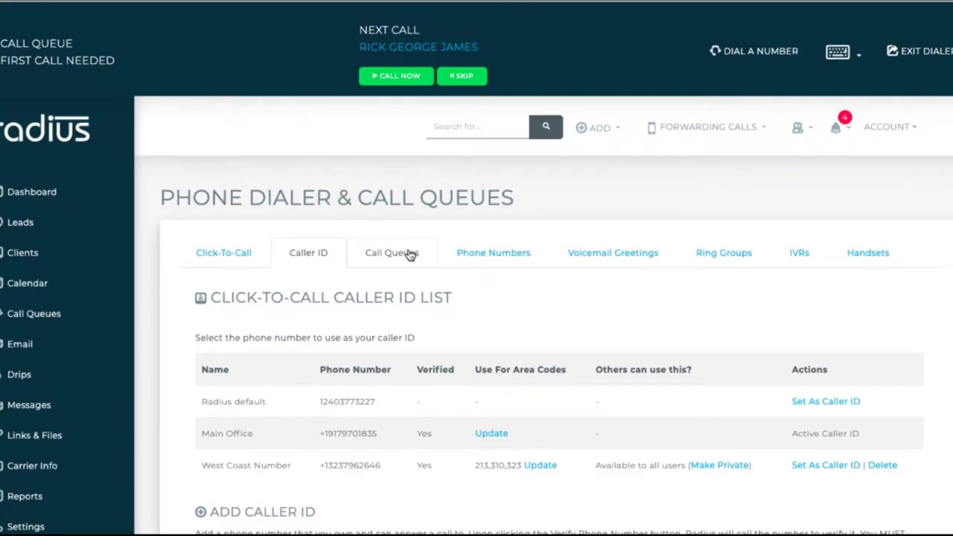
click(409, 255)
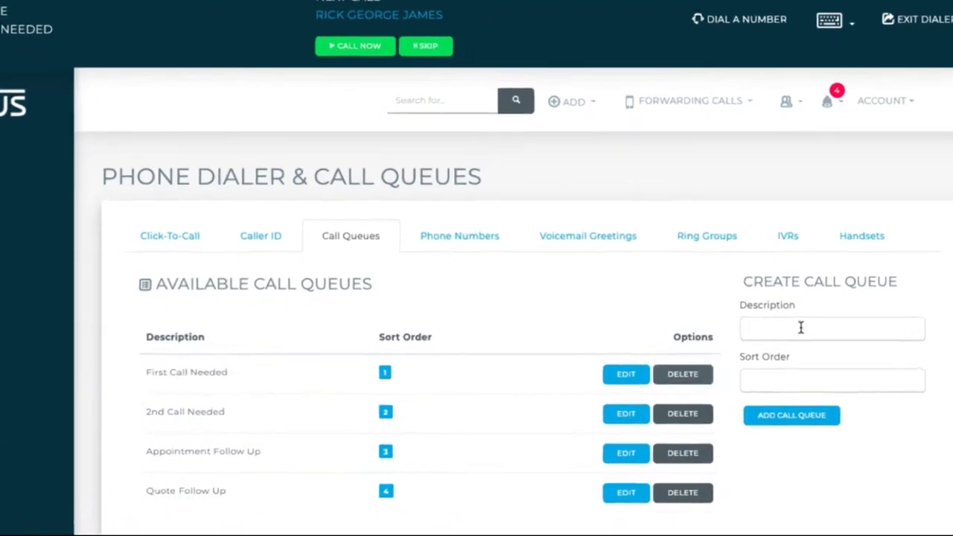
Create a call queue described 'Turning 65' with sort order 5.
click(801, 328)
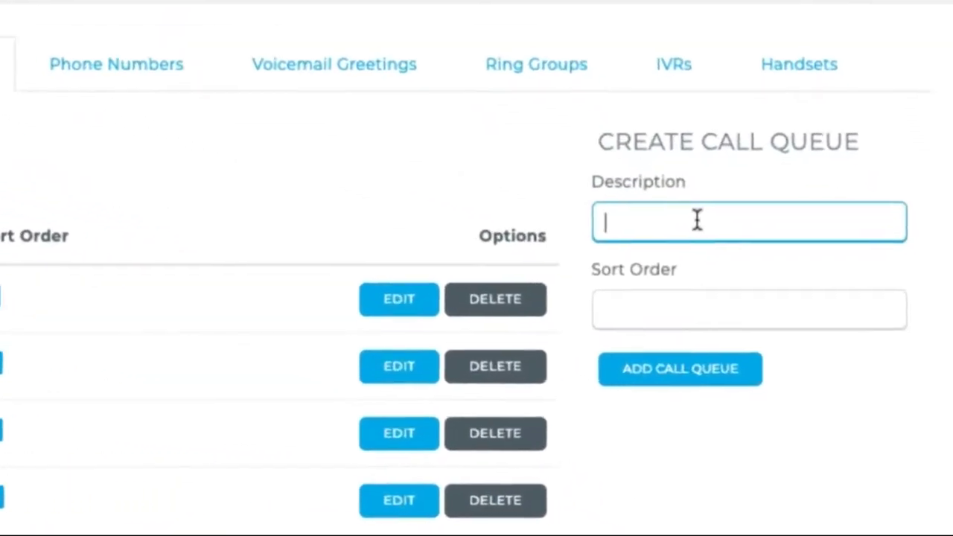
text(Tur)
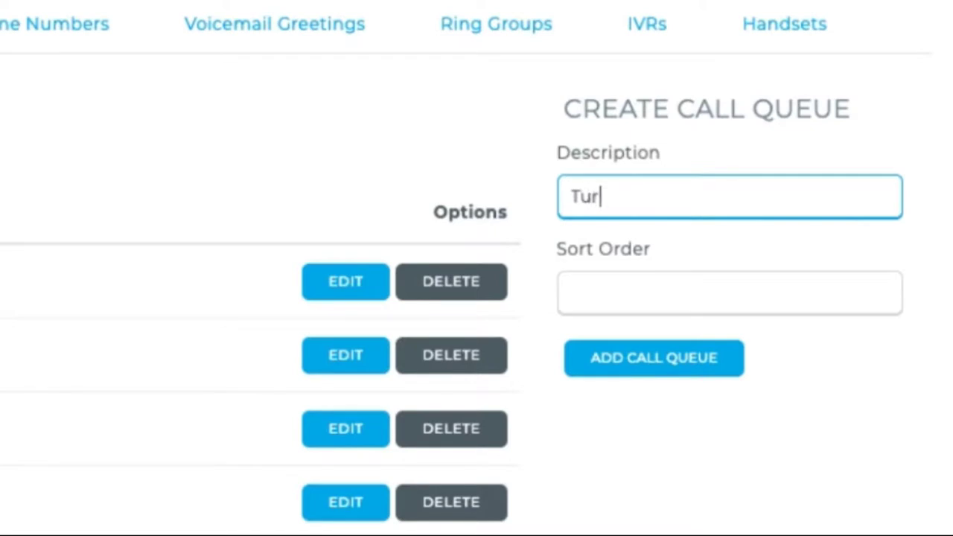
text(ning 65)
click(730, 293)
text(5)
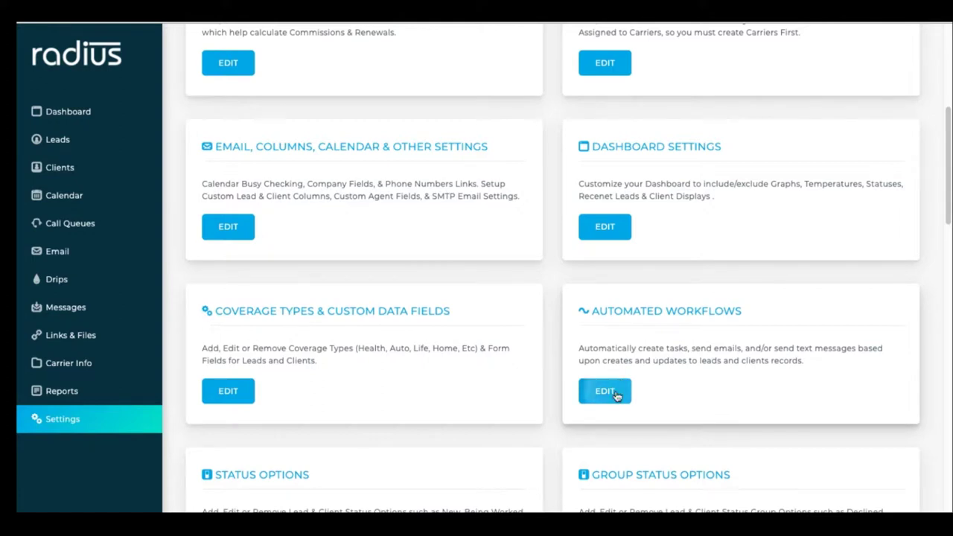
click(607, 393)
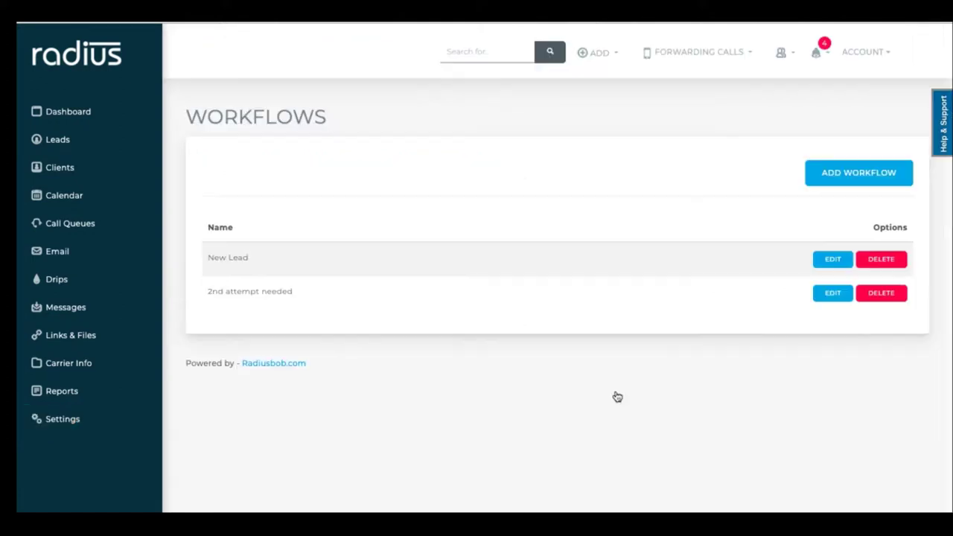
Open the New Lead workflow for editing and review its name and settings.
click(834, 264)
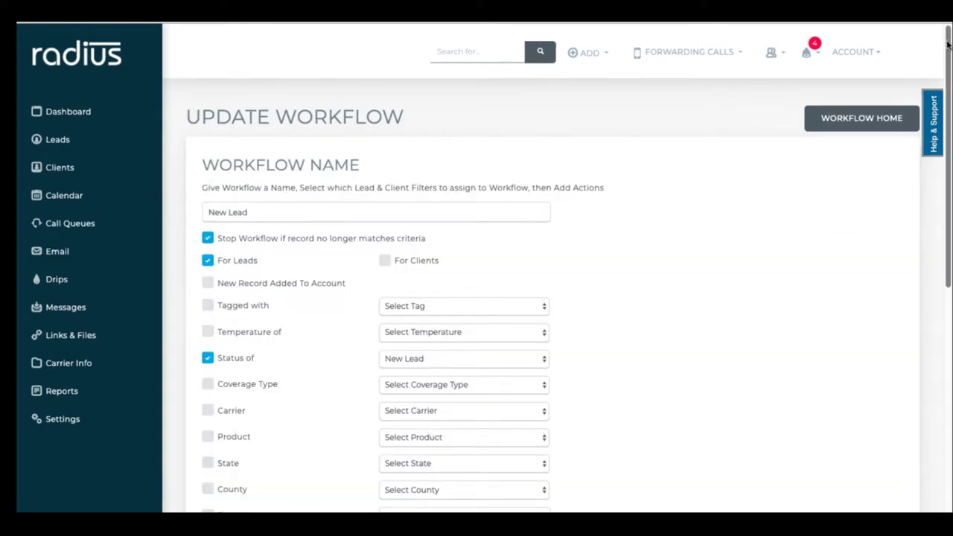
scroll(947, 45, down, 3)
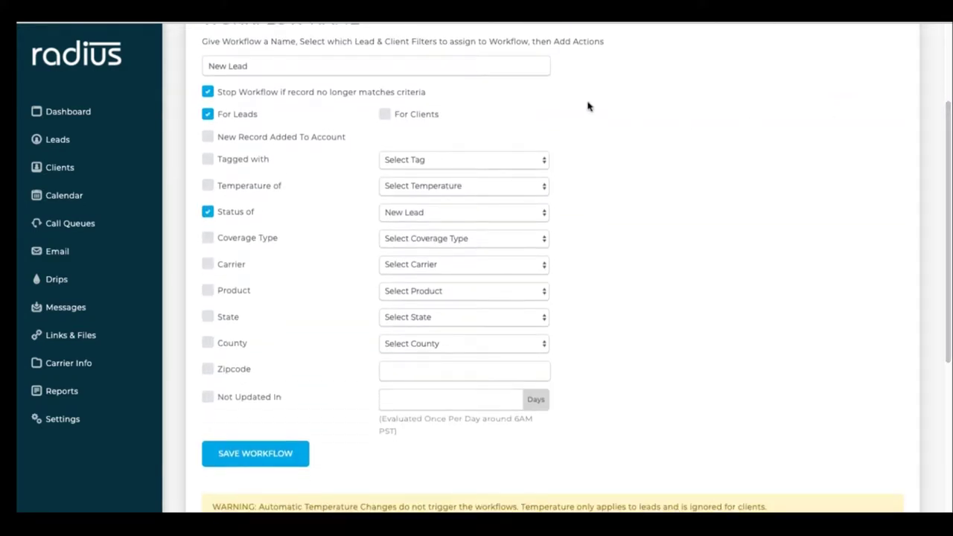
click(510, 67)
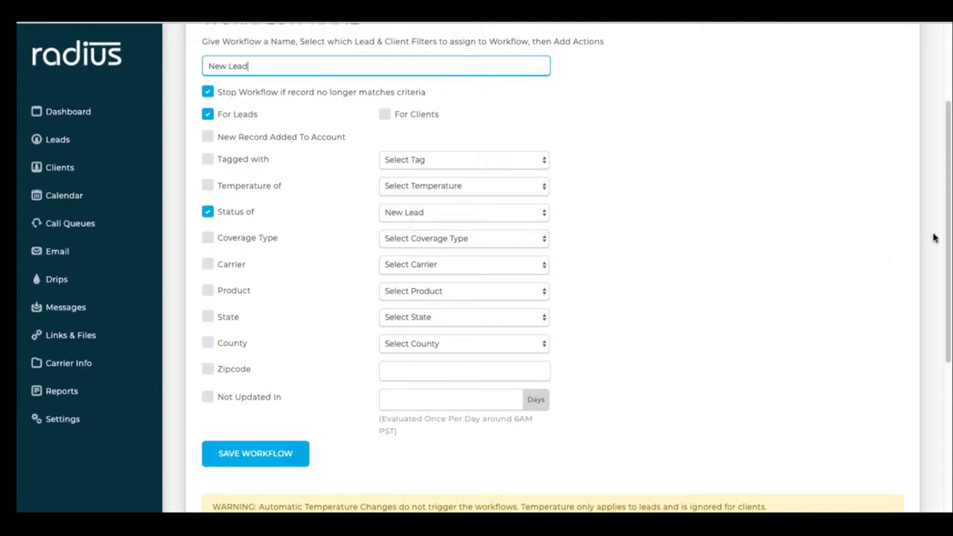
scroll(931, 330, down, 4)
scroll(922, 378, down, 1)
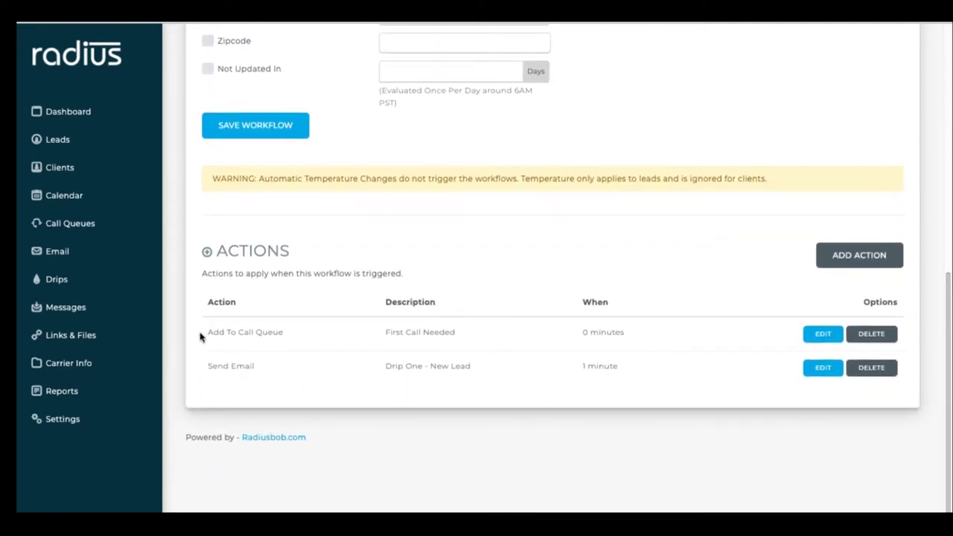
drag(200, 337, 481, 336)
scroll(842, 164, up, 5)
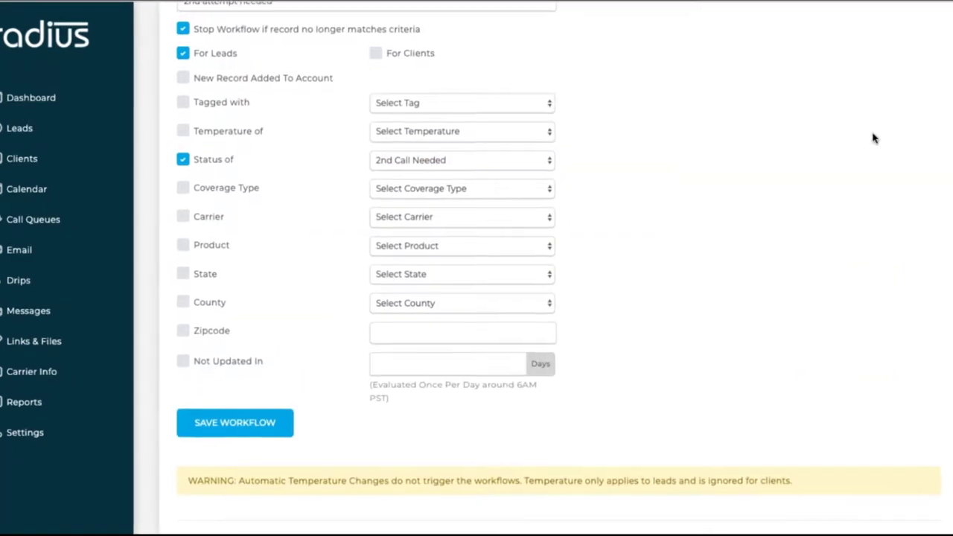
Keep 2nd Call Needed as trigger status and review the call-queue actions, entering 5 for the delay.
click(524, 160)
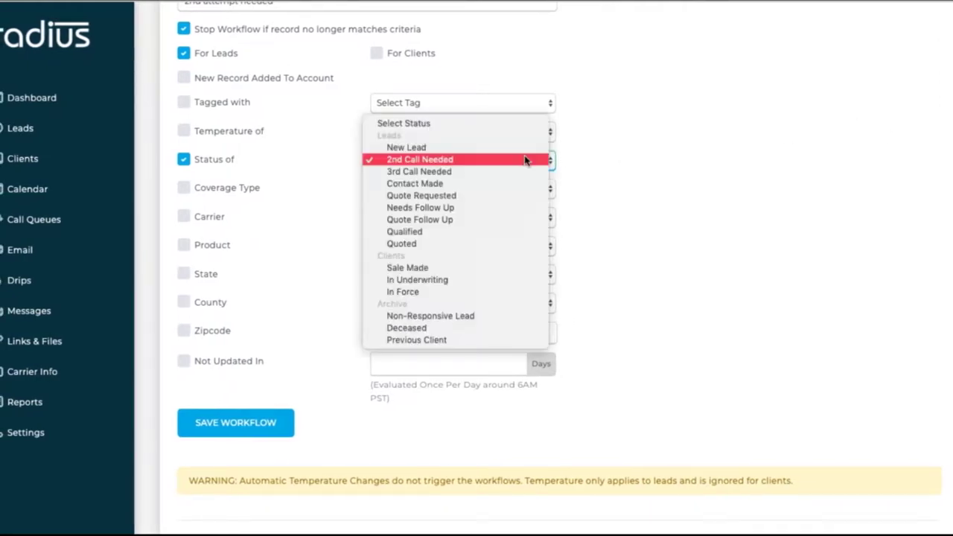
click(526, 160)
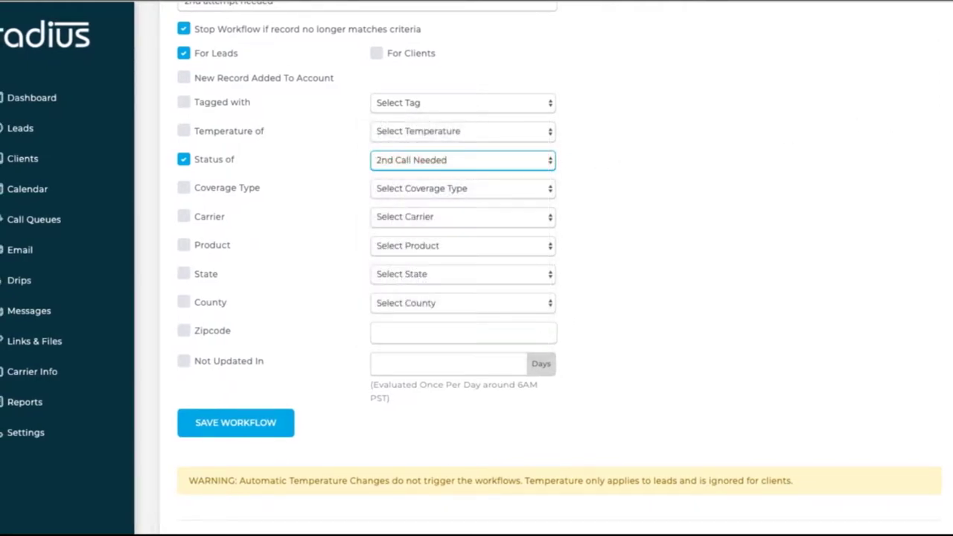
scroll(931, 342, down, 5)
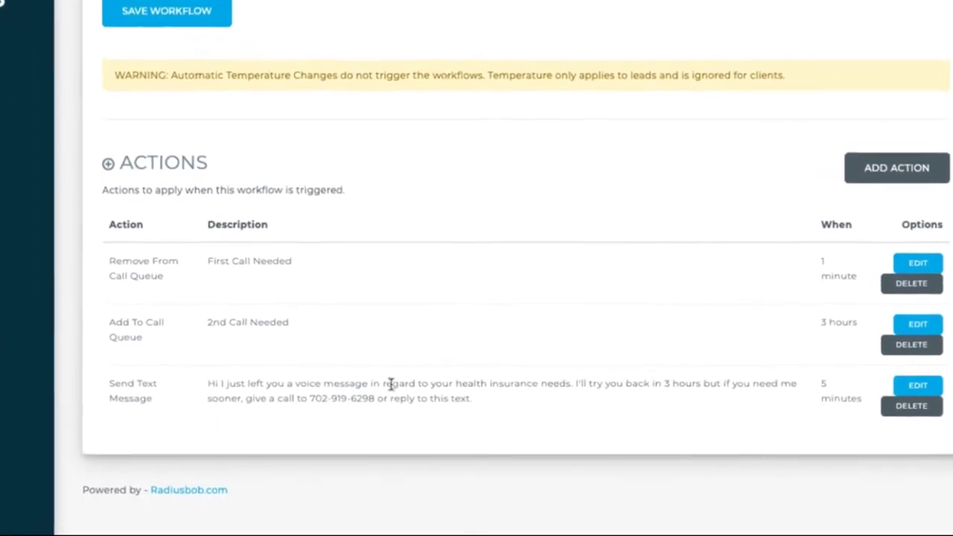
drag(9, 249, 221, 245)
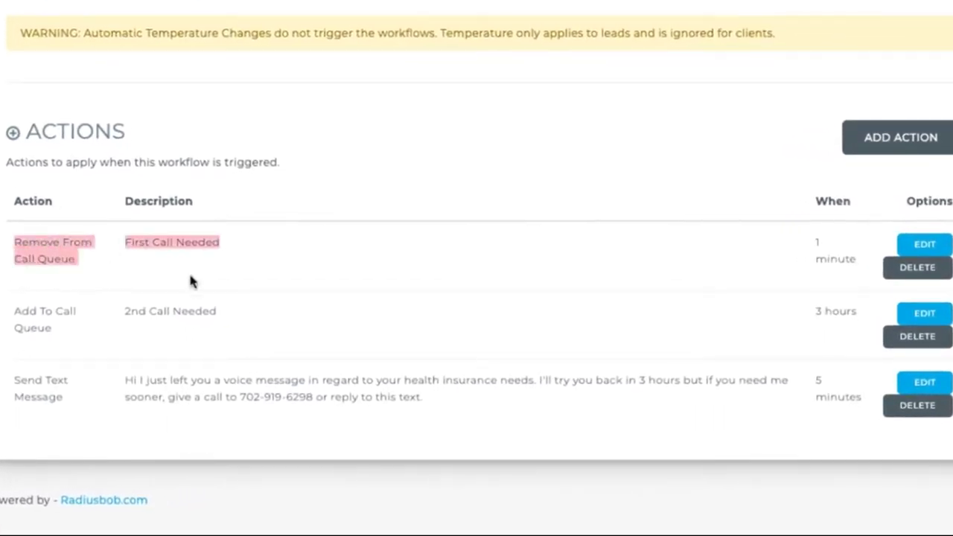
drag(18, 311, 172, 339)
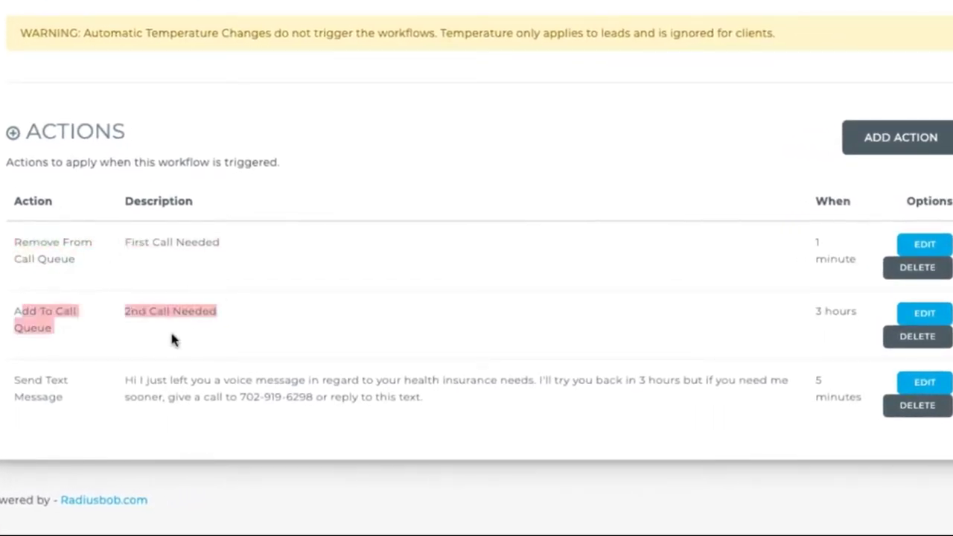
drag(801, 317, 876, 322)
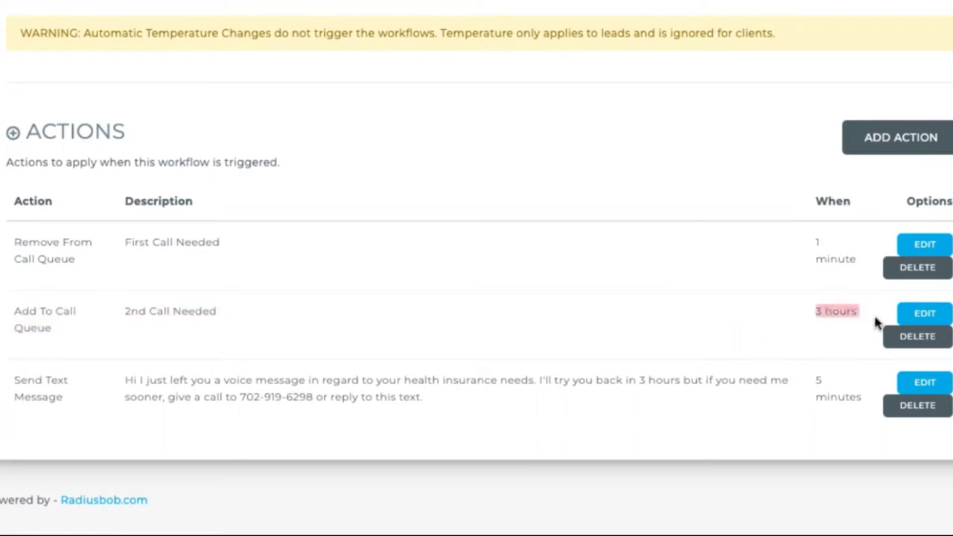
text(5)
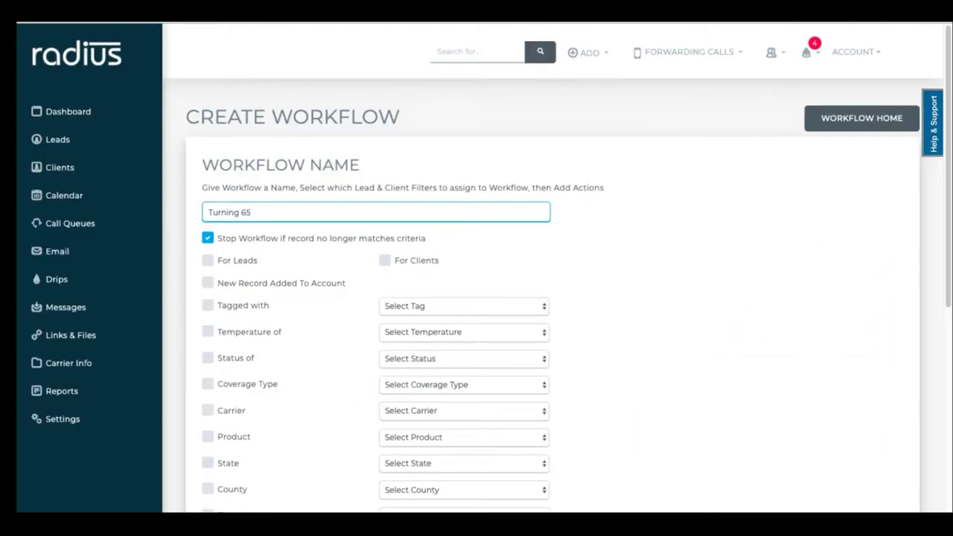
Apply the Turning 65 workflow to leads and clients tagged Turning 65 and save it.
click(208, 261)
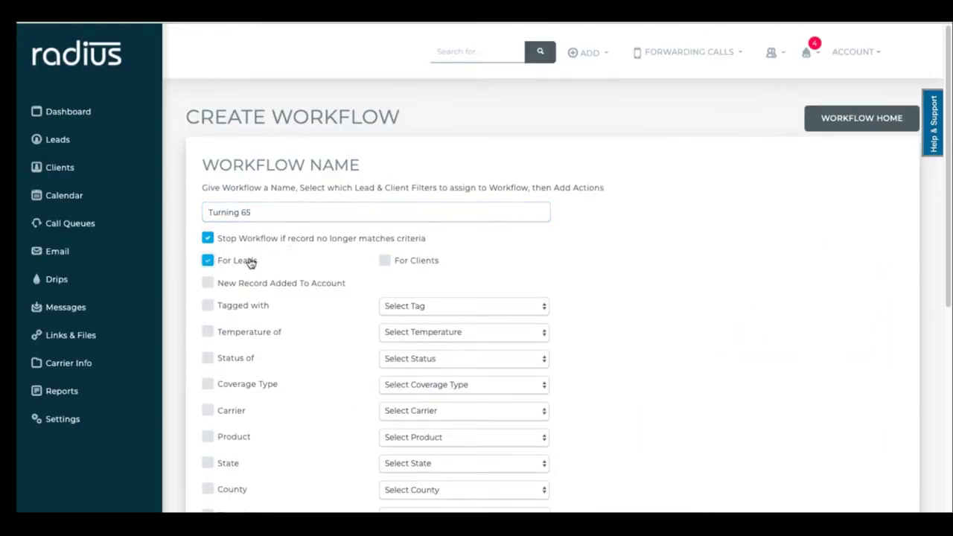
click(385, 264)
click(208, 306)
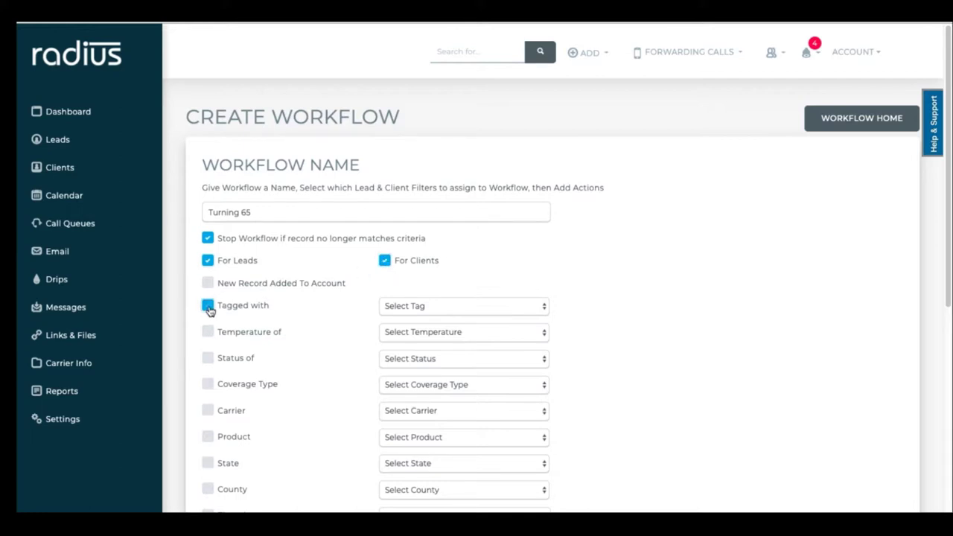
click(429, 306)
click(426, 346)
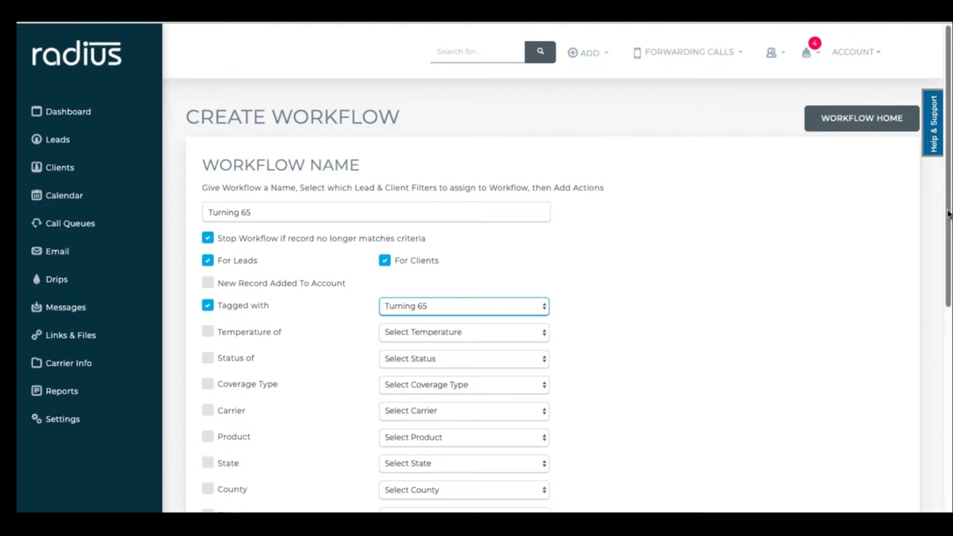
drag(948, 215, 901, 390)
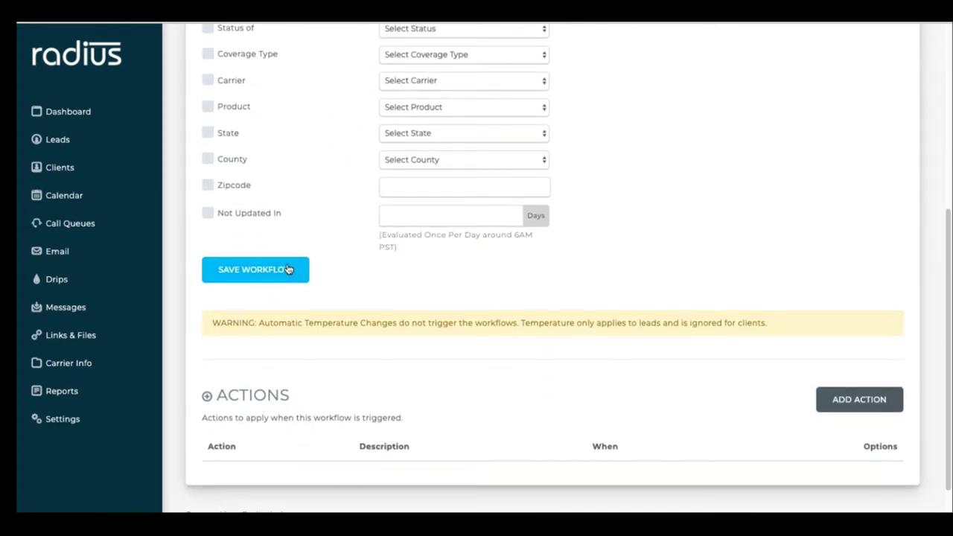
click(289, 269)
Add an Add to Call Queue action to the workflow with a delay of 1.
click(852, 409)
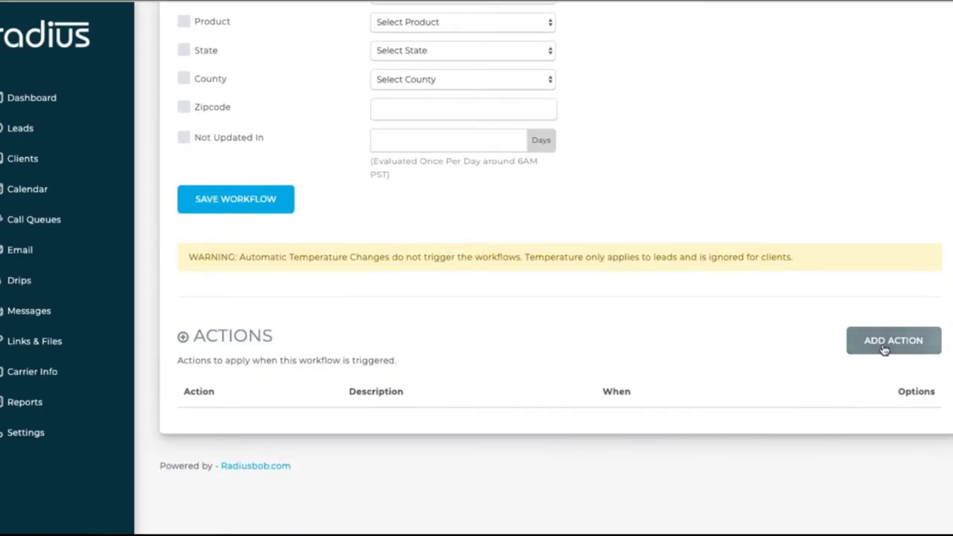
click(884, 347)
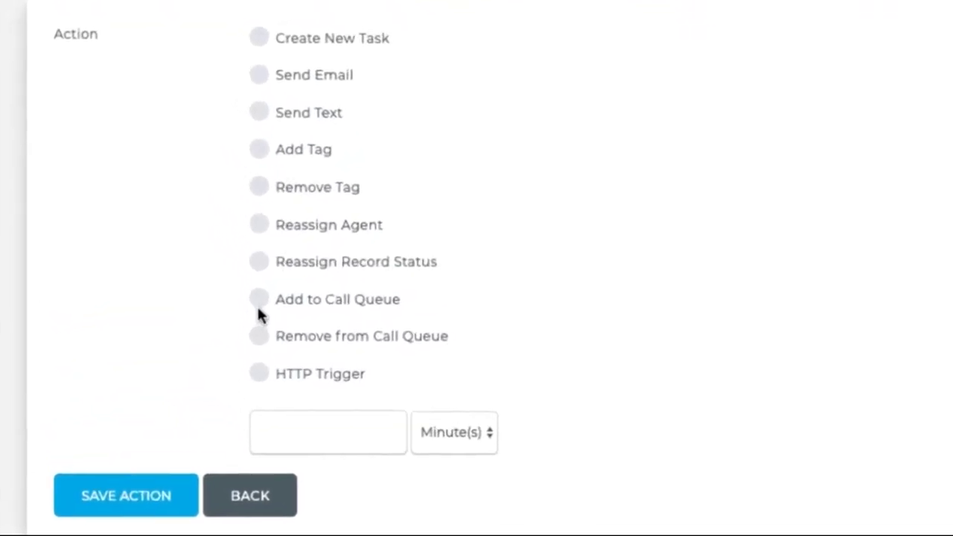
click(257, 300)
click(309, 442)
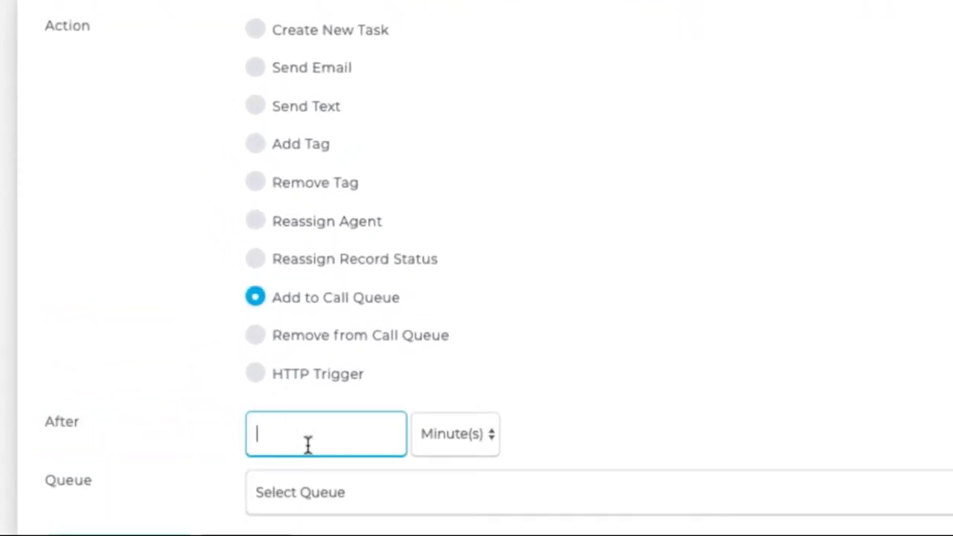
text(1)
click(451, 441)
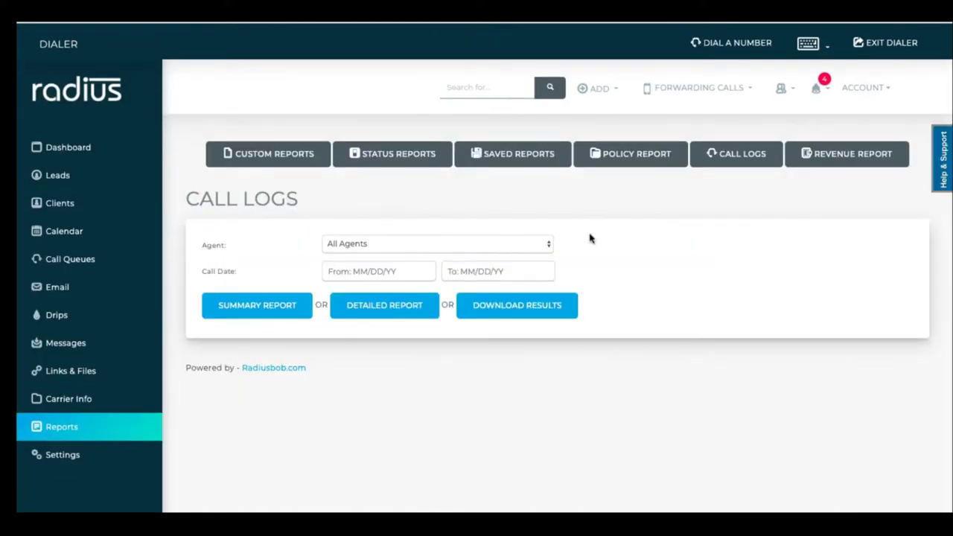
Generate a detailed call log for All Agents from 04/01/2019 to 04/14/2019.
click(546, 246)
click(510, 254)
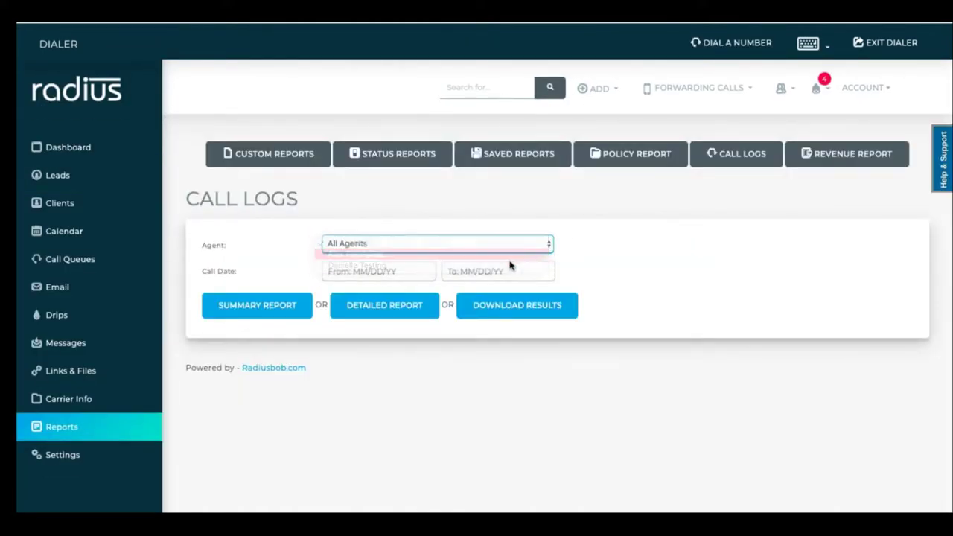
click(503, 251)
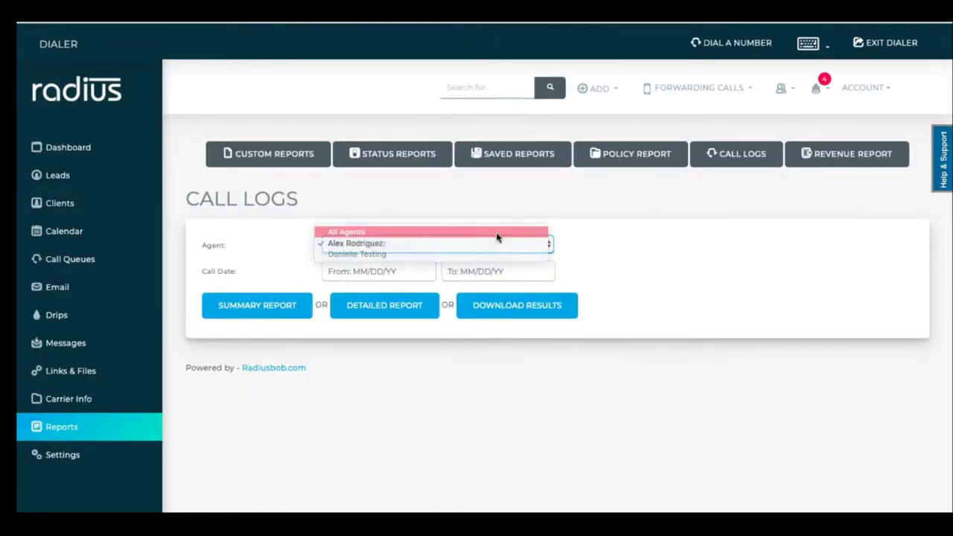
click(498, 233)
click(414, 272)
click(364, 341)
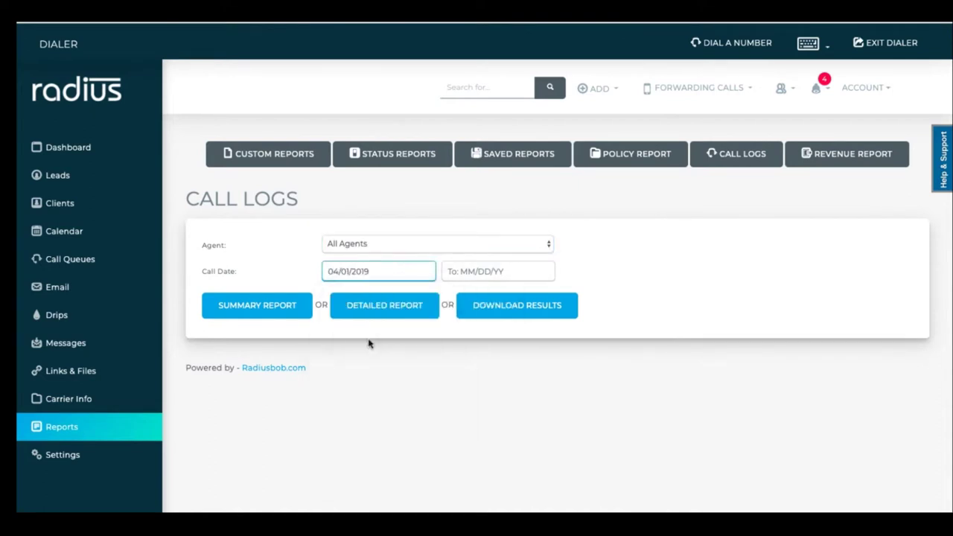
click(485, 272)
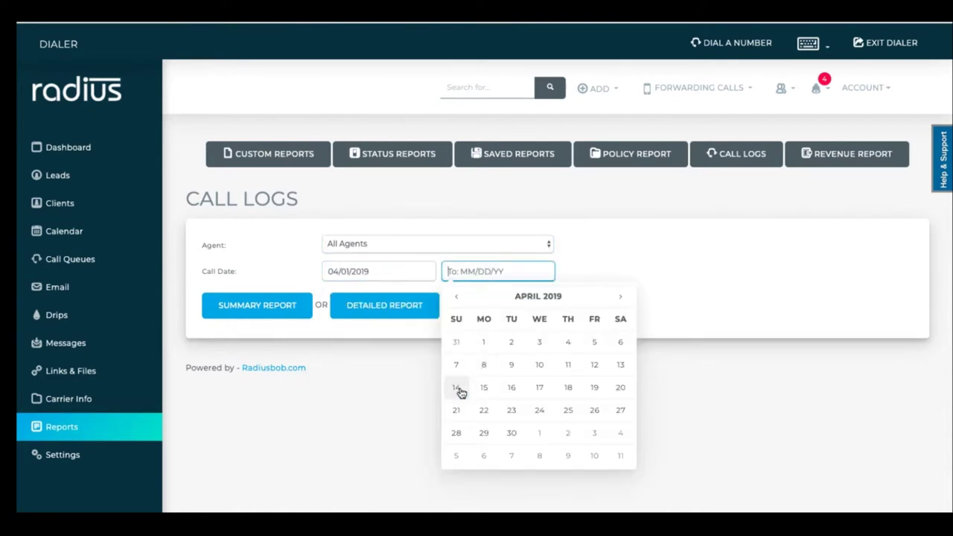
click(458, 391)
click(419, 307)
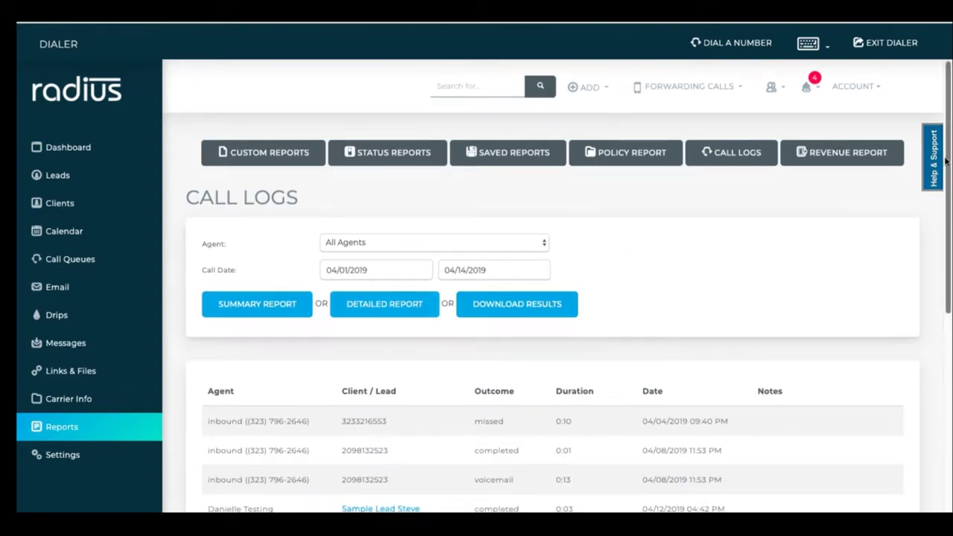
scroll(913, 275, down, 5)
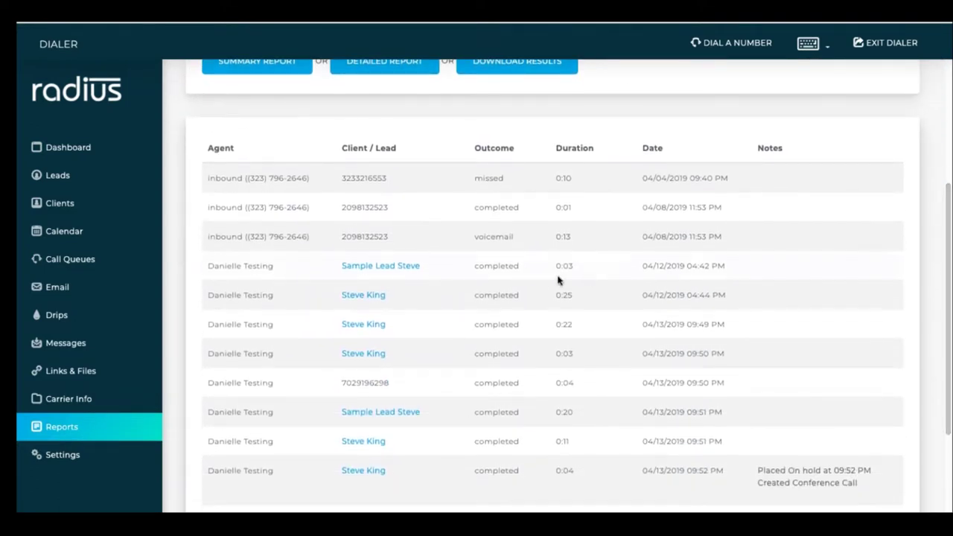
Play the called lead's most recent call recording from its Call Recordings tab.
click(380, 296)
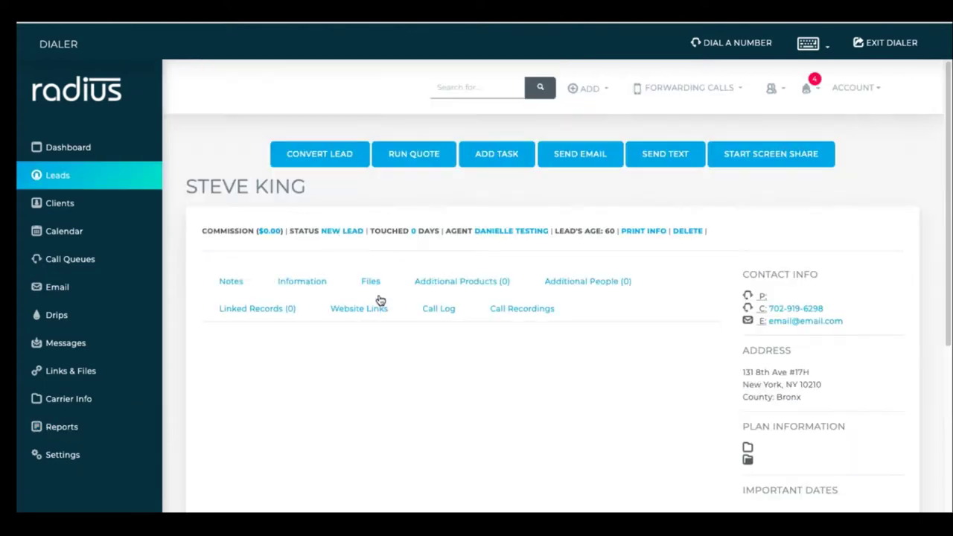
click(537, 311)
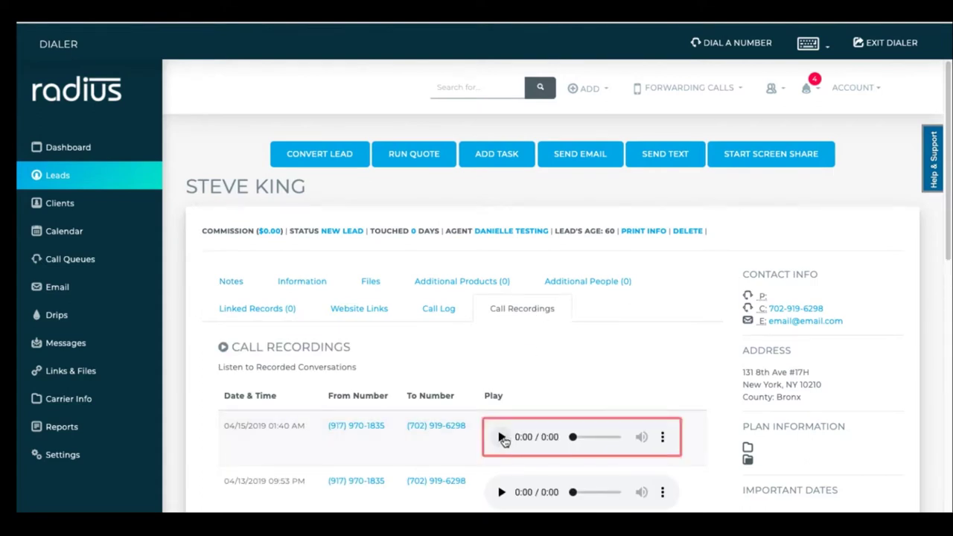
click(501, 438)
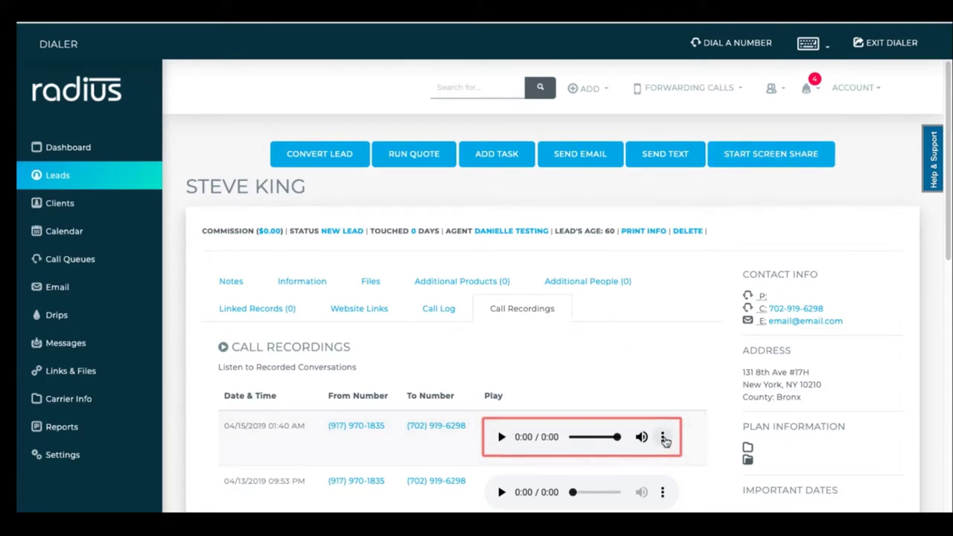
click(663, 438)
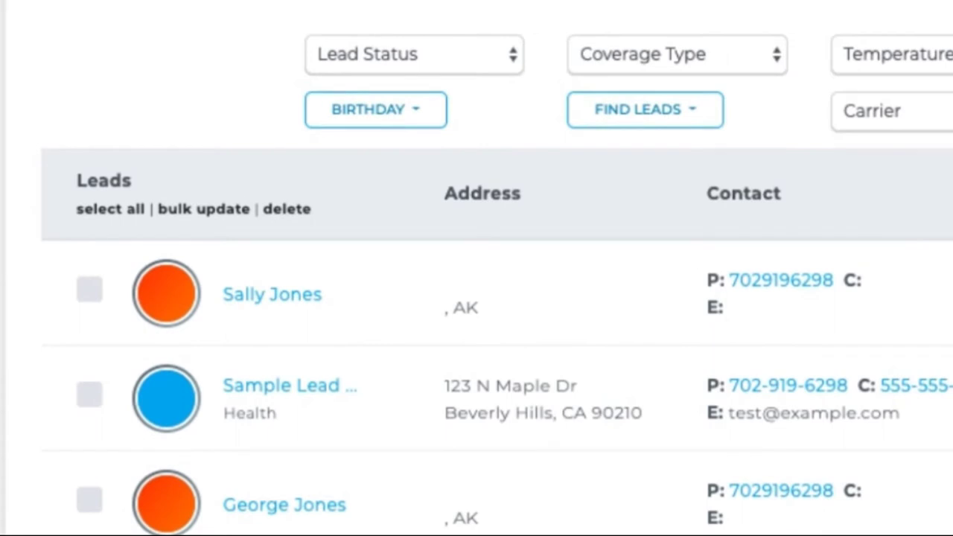
Filter the lead list to New Lead status and load those leads into DialQueue.
click(501, 49)
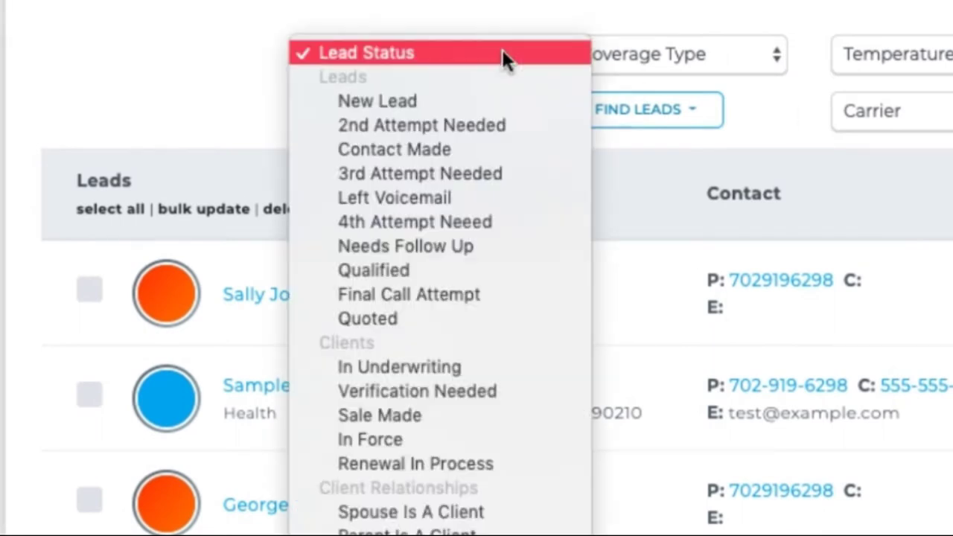
click(498, 107)
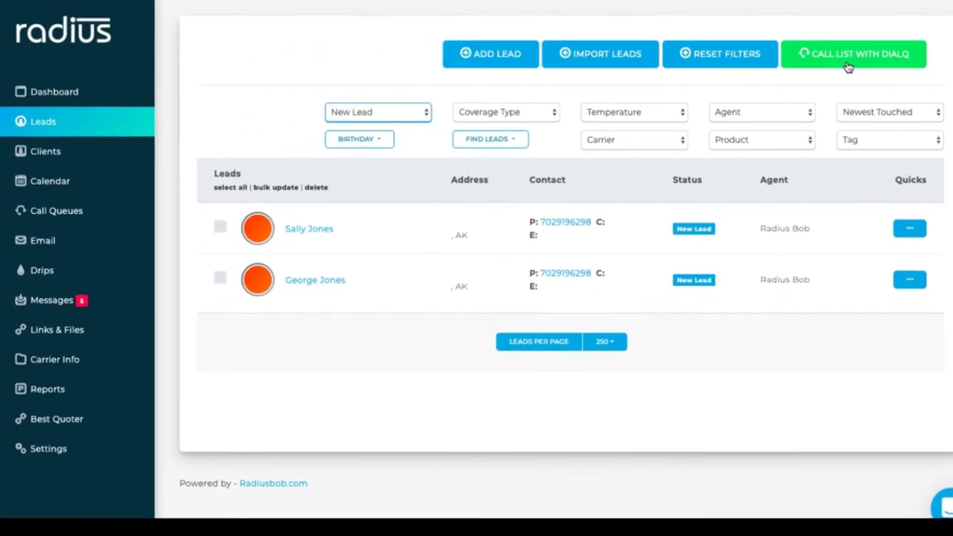
click(847, 67)
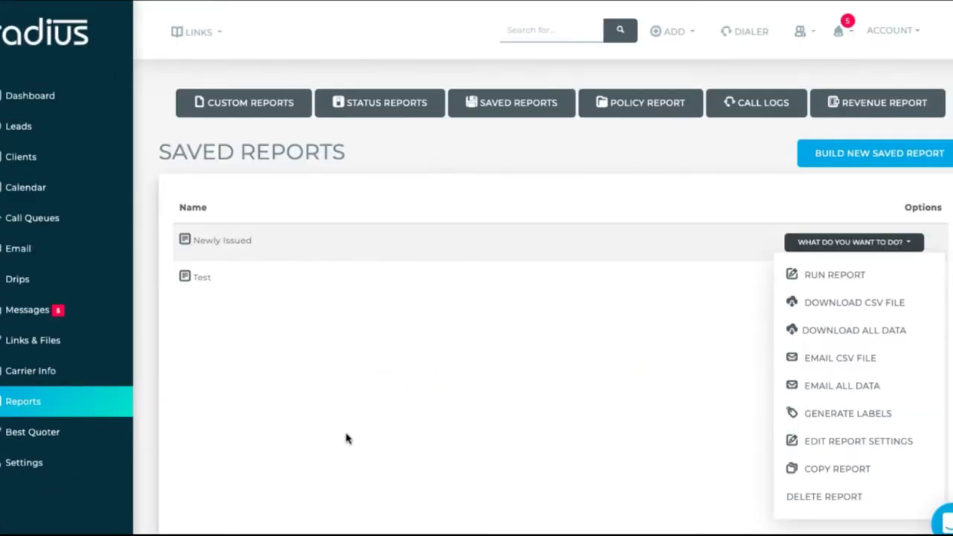
Run the Newly Issued saved report and dial its four clients with DialQueue.
click(835, 281)
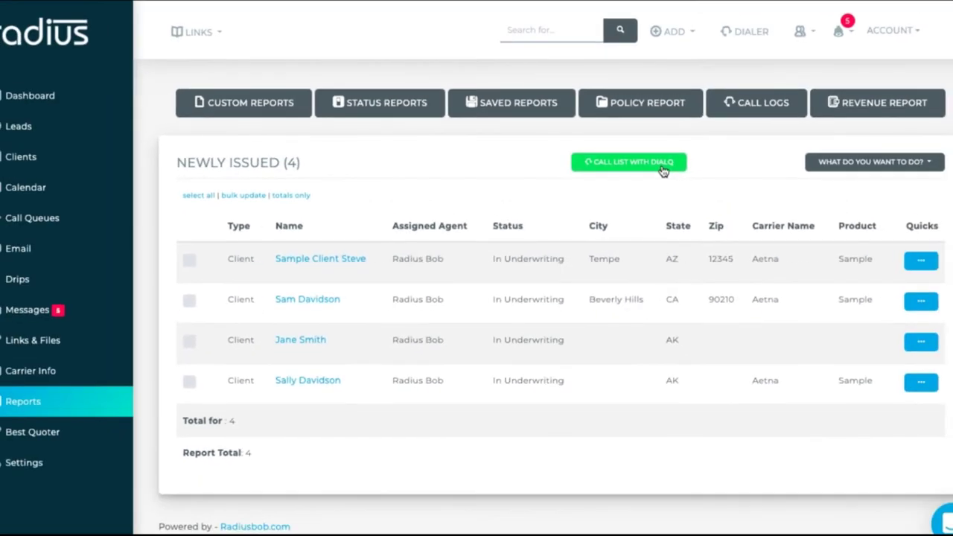
click(681, 153)
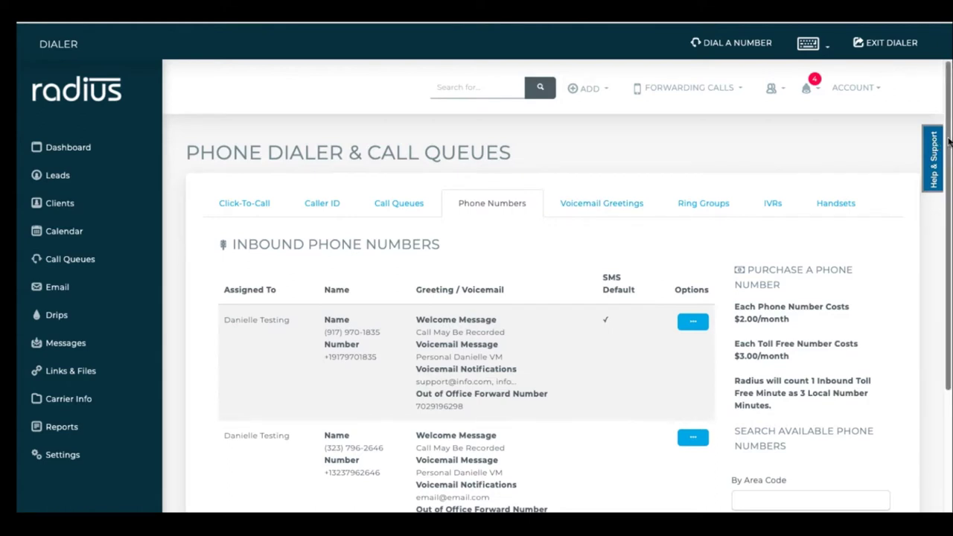
Search available local numbers in area code 917 with Toll Free off, then edit the first inbound number.
scroll(921, 260, down, 3)
scroll(919, 268, down, 1)
click(843, 285)
text(917)
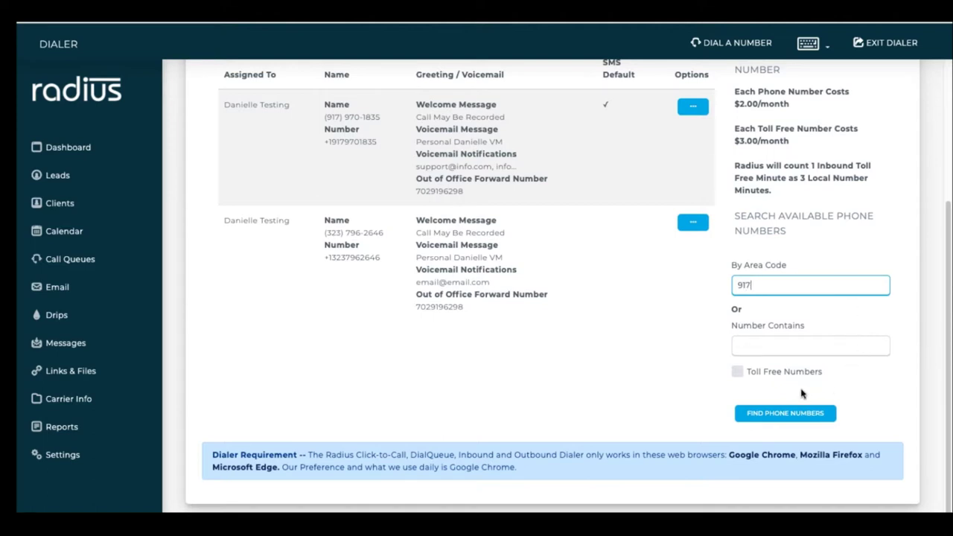
click(737, 372)
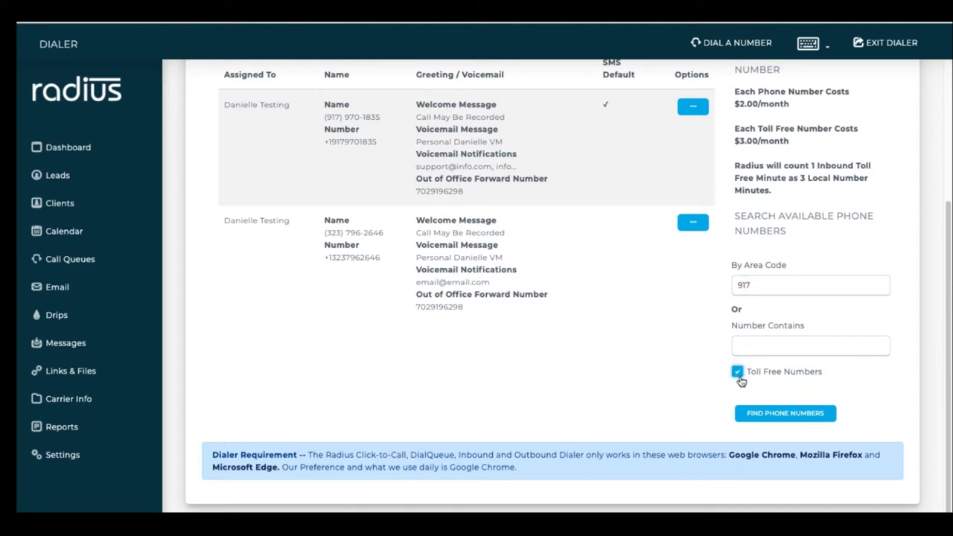
click(739, 374)
click(783, 416)
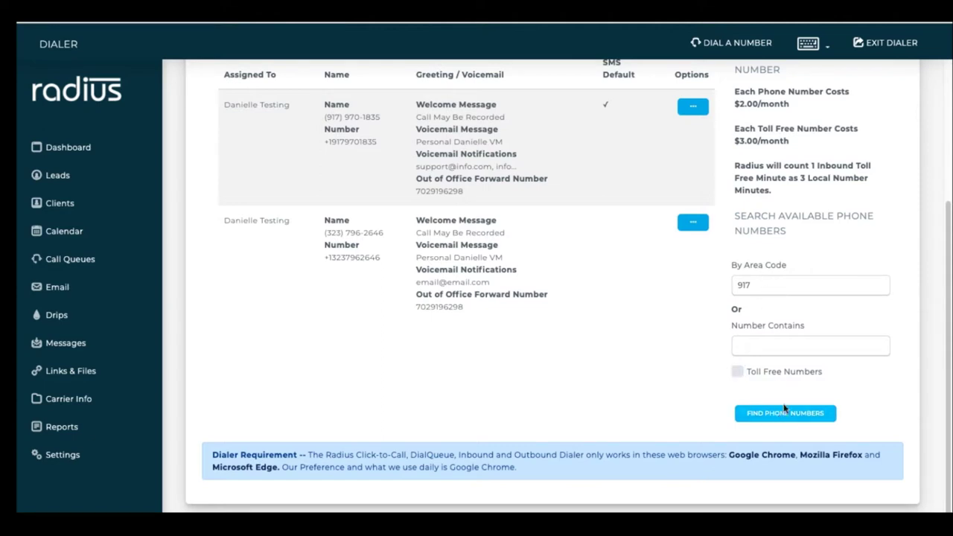
scroll(939, 323, down, 4)
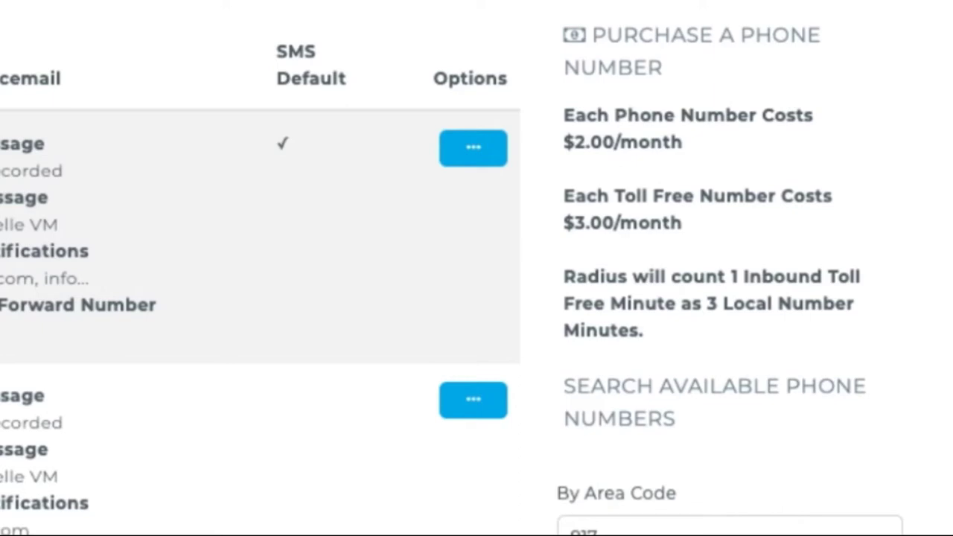
click(485, 145)
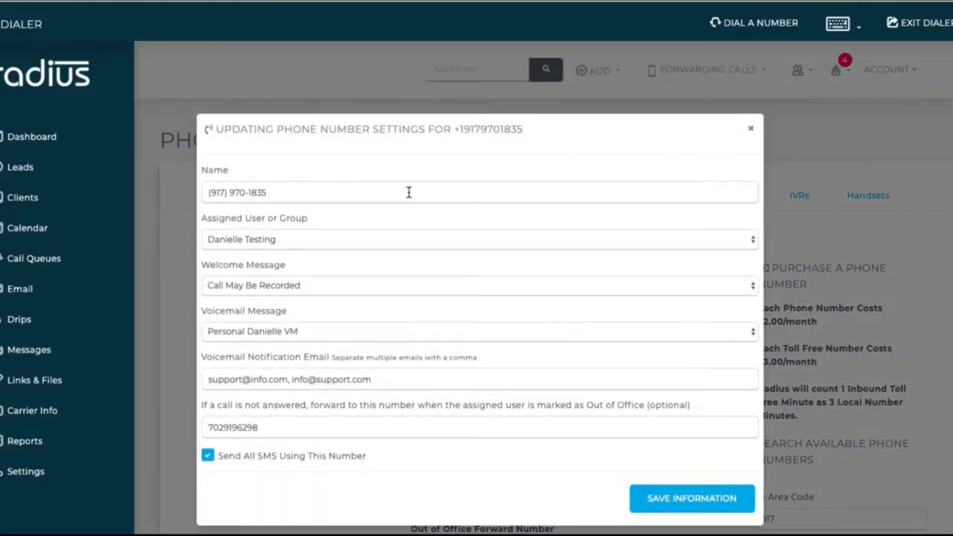
Check the number's name and keep Call May Be Recorded welcome and personal voicemail greetings.
click(409, 192)
key(Tab)
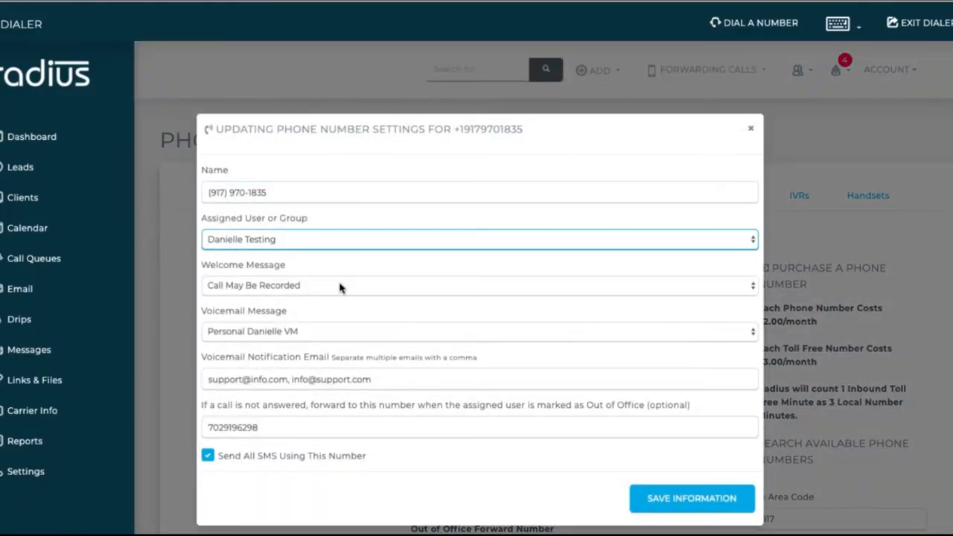
click(340, 289)
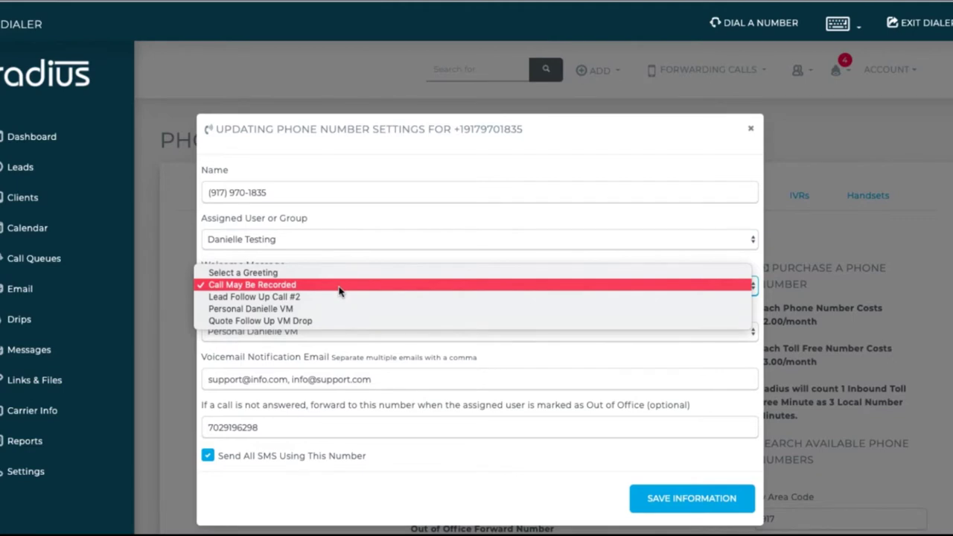
click(338, 291)
click(323, 334)
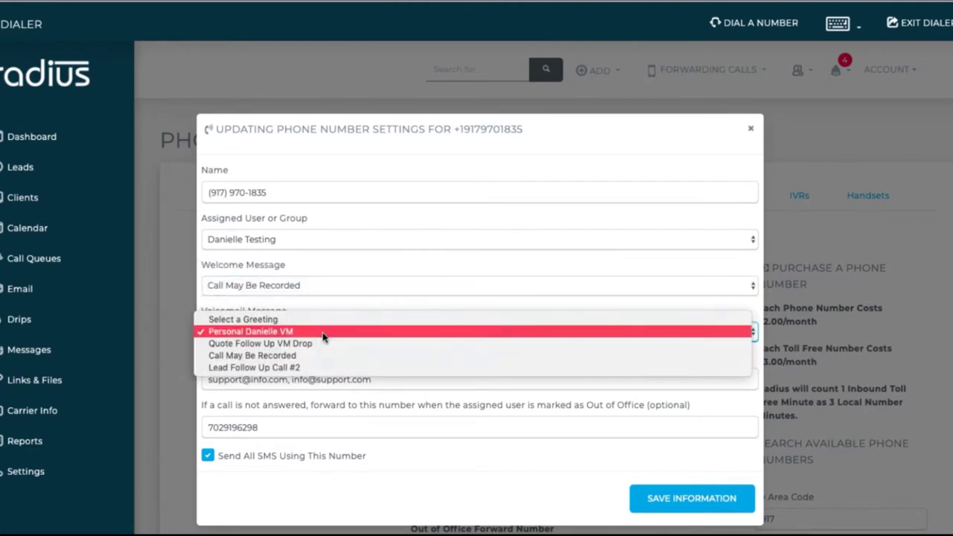
click(323, 338)
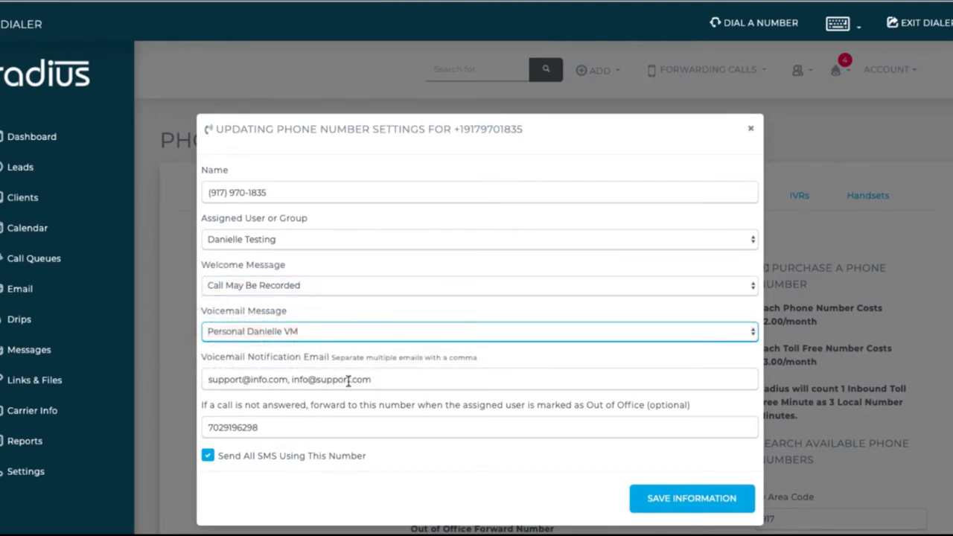
Review the notification e-mails, out-of-office forwarding number, SMS option and call-to-record greeting instructions.
drag(385, 383, 204, 378)
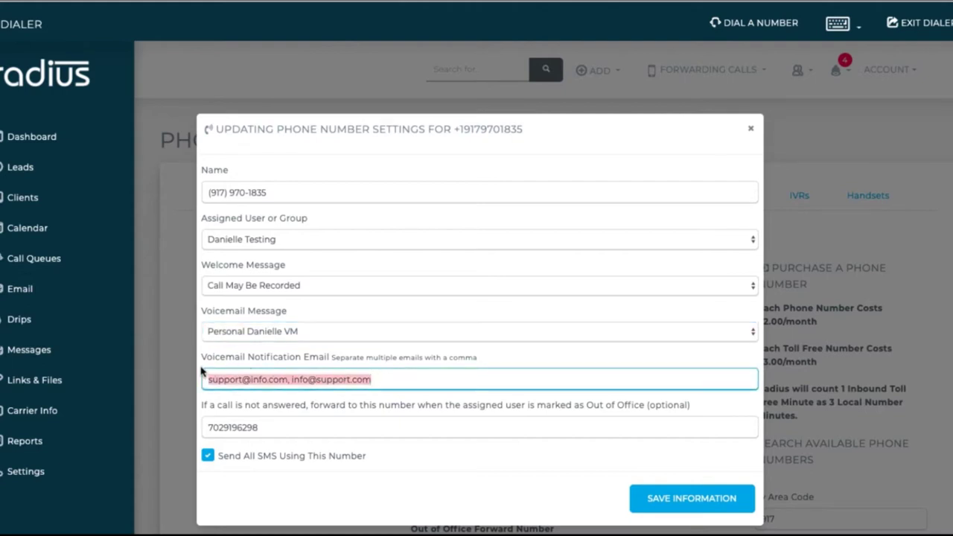
click(270, 428)
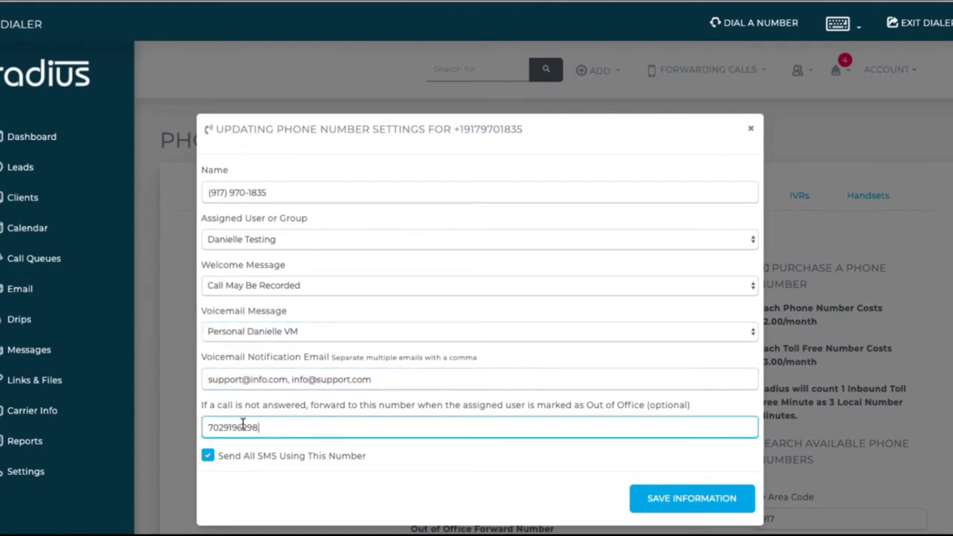
double_click(243, 423)
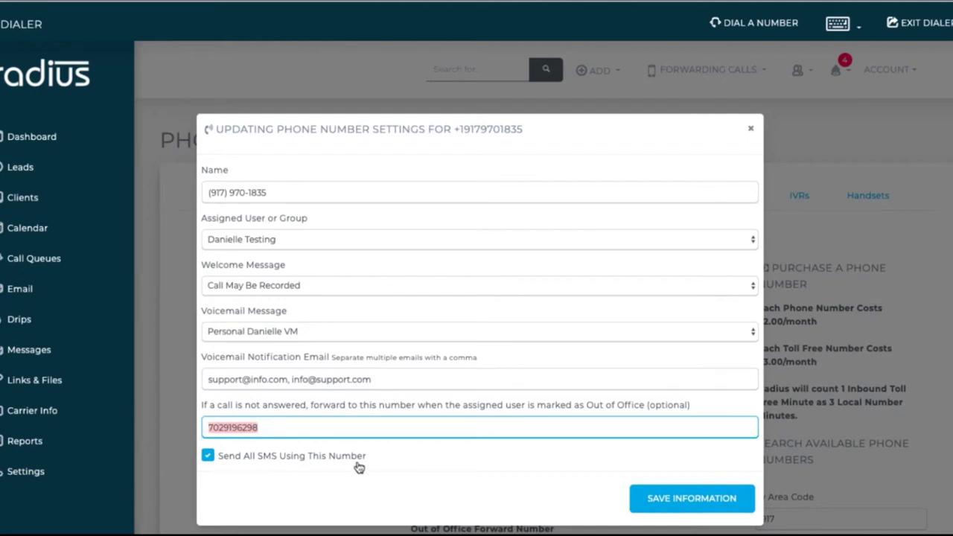
drag(377, 459, 220, 465)
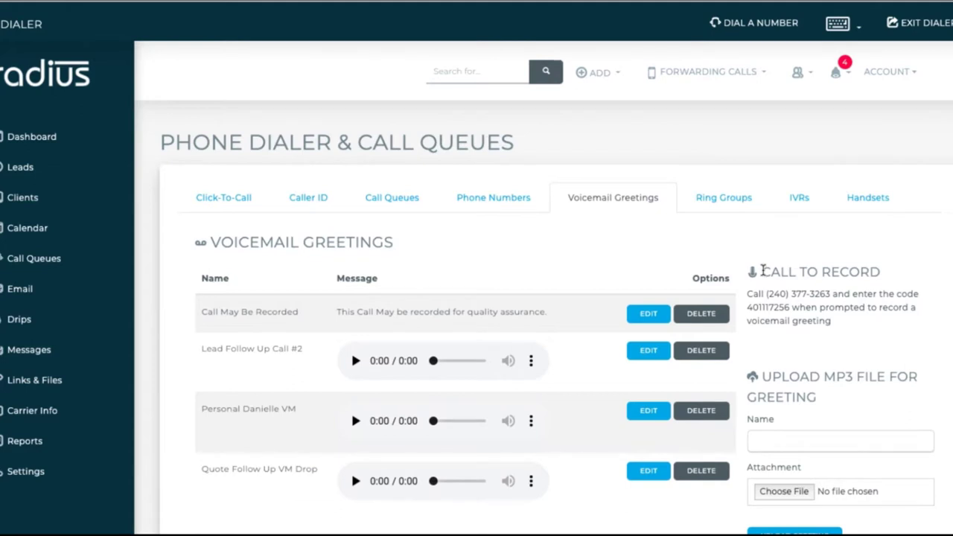
drag(761, 272, 817, 335)
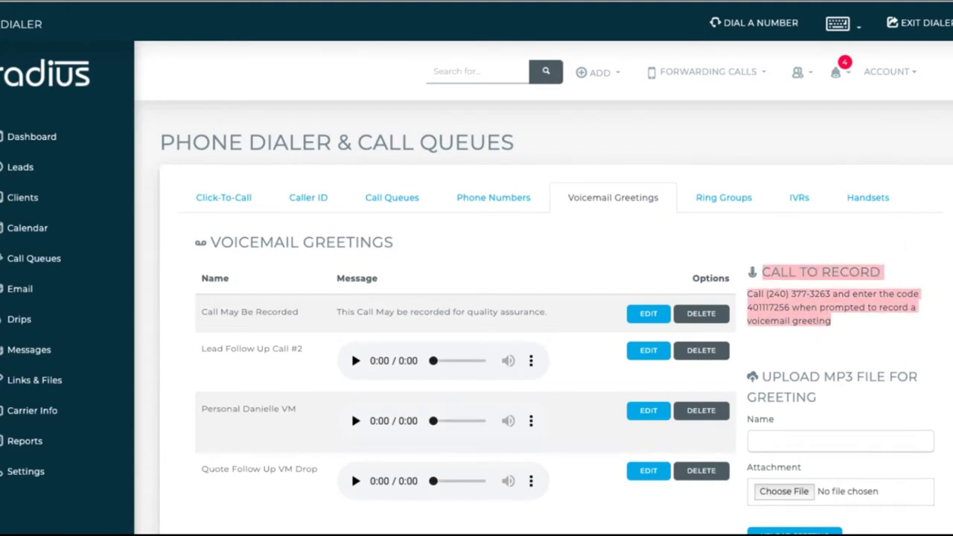
Look over the Voicemail Greetings list and the Ring Groups, IVRs and Handsets tabs, then go to Call Queues.
scroll(931, 205, down, 2)
scroll(351, 280, down, 2)
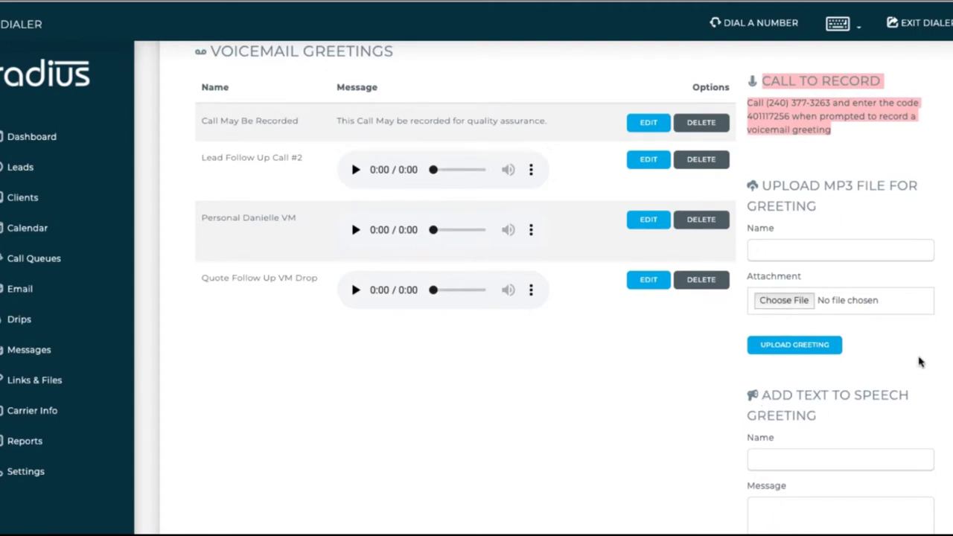
scroll(921, 363, up, 3)
scroll(780, 276, up, 1)
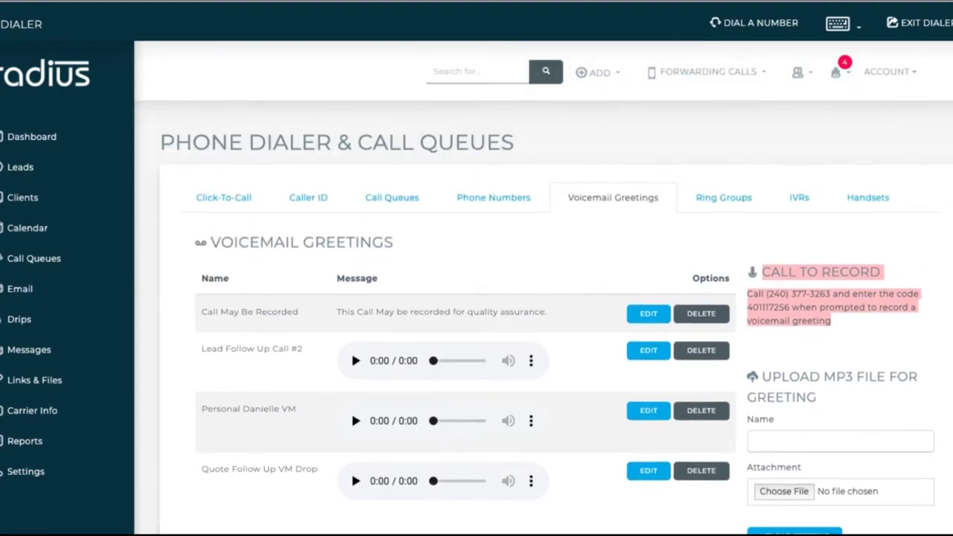
click(738, 199)
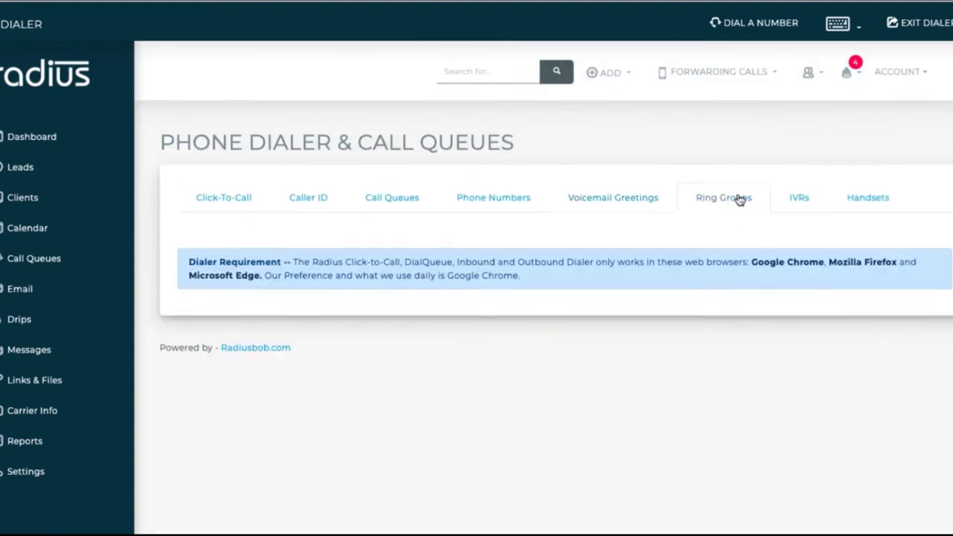
click(817, 201)
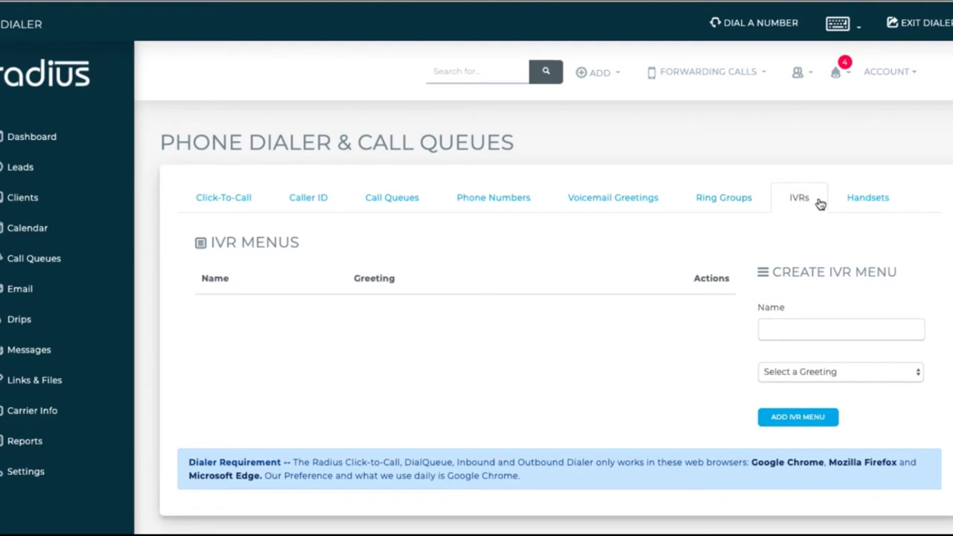
click(866, 199)
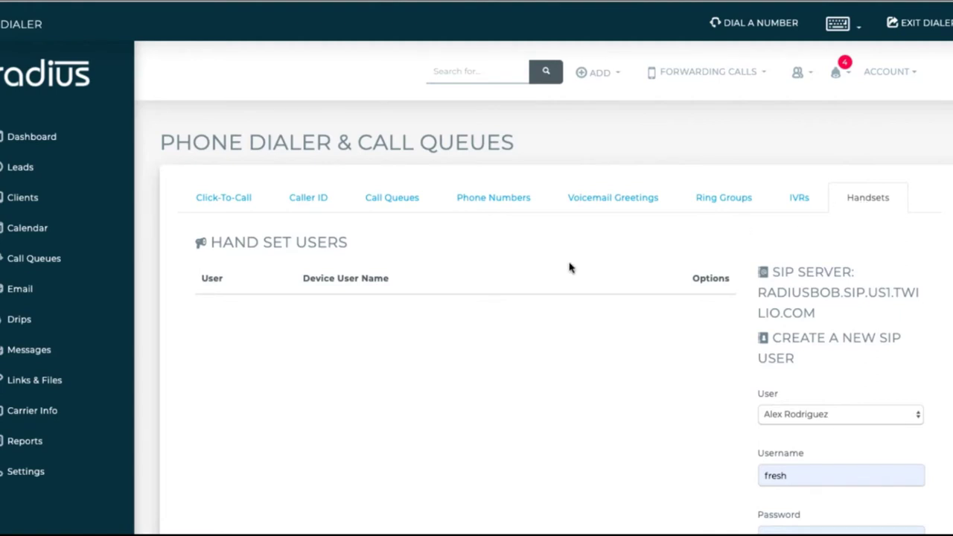
click(64, 260)
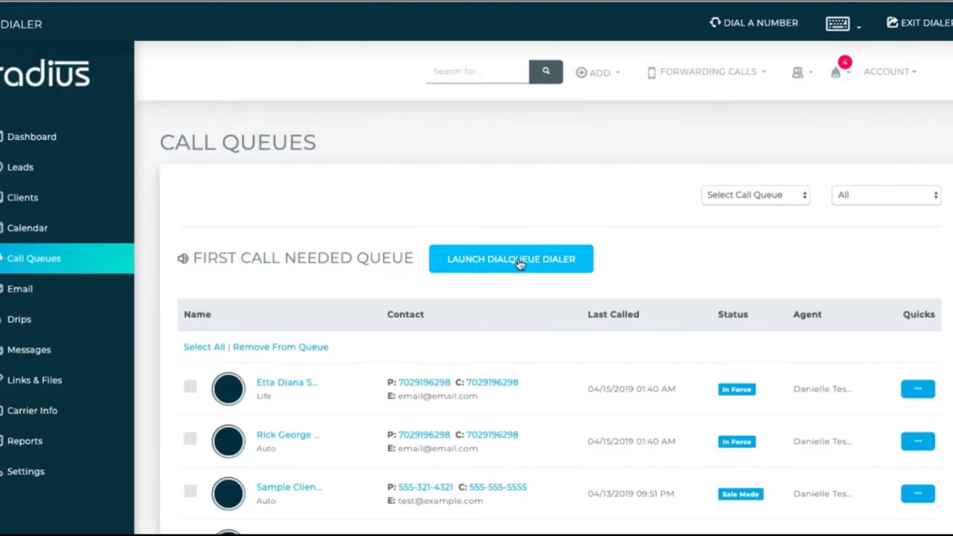
Launch the DialQueue dialer and drop the Quote Follow Up VM Drop voicemail on the first lead.
click(519, 262)
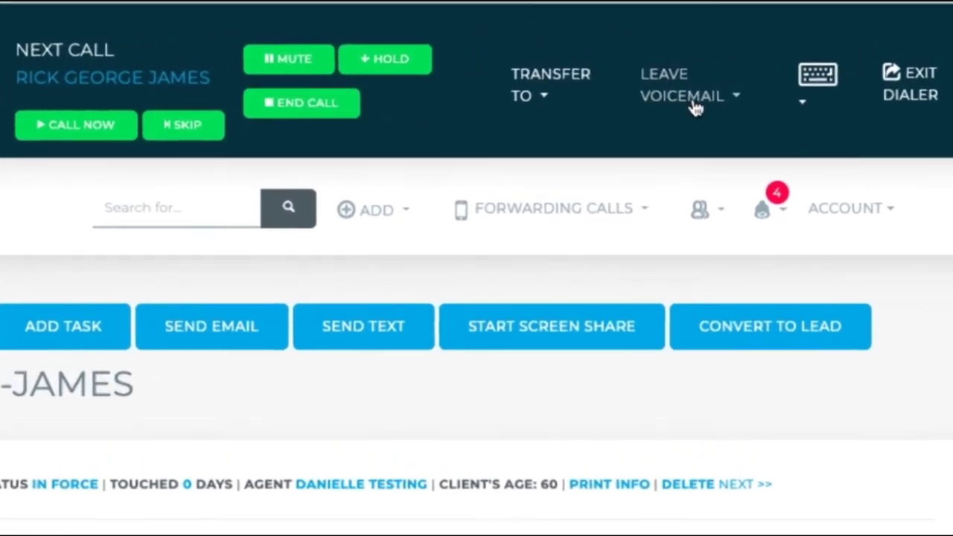
click(796, 64)
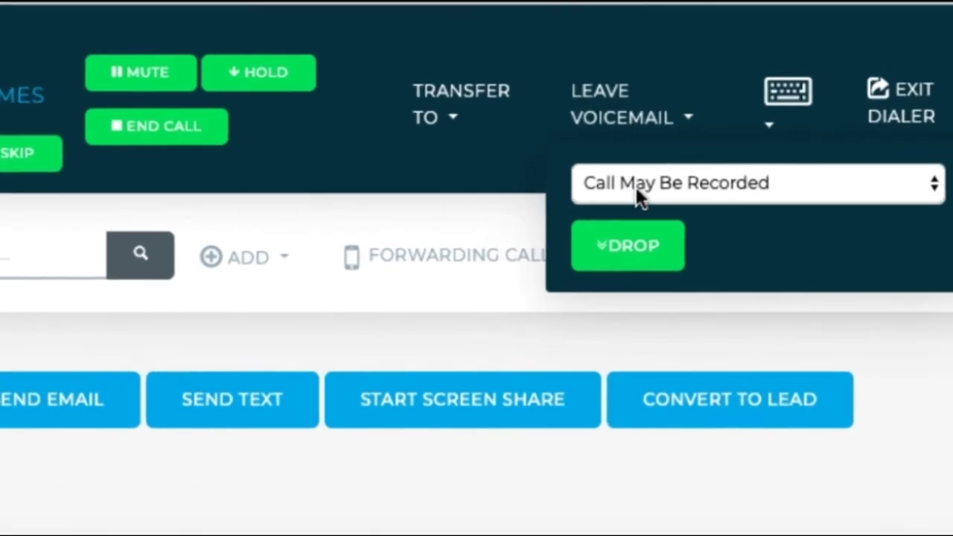
click(657, 178)
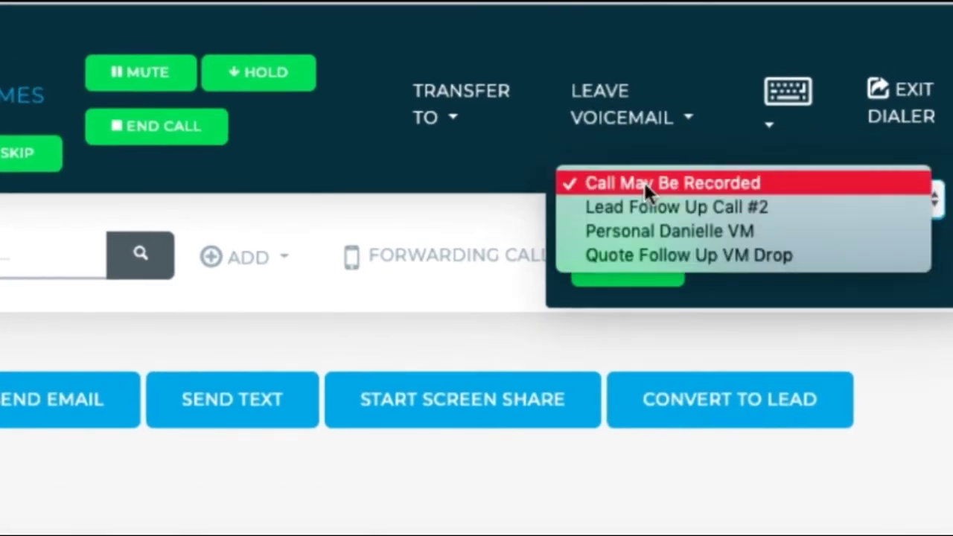
click(645, 256)
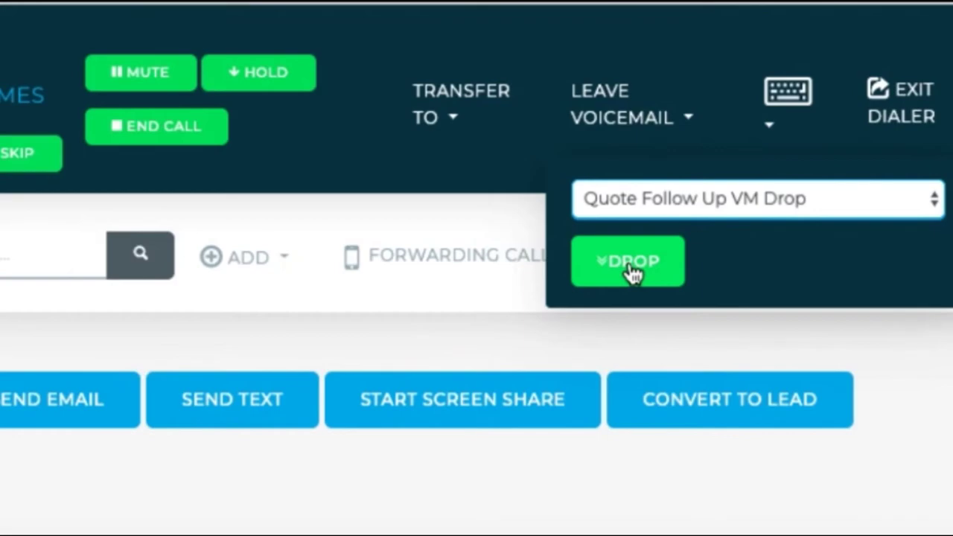
click(633, 274)
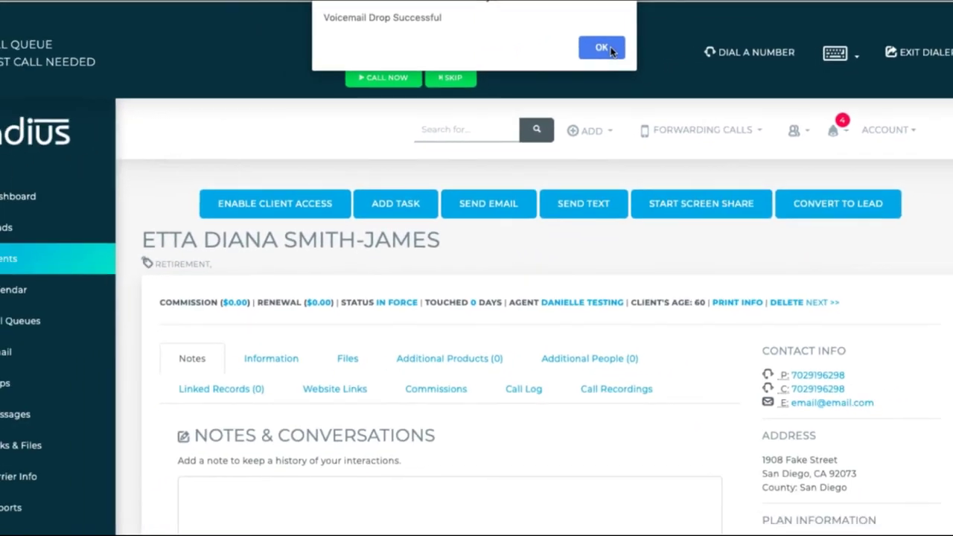
Dismiss the voicemail-drop alert and transfer the live call to another user.
click(517, 59)
click(625, 72)
click(625, 72)
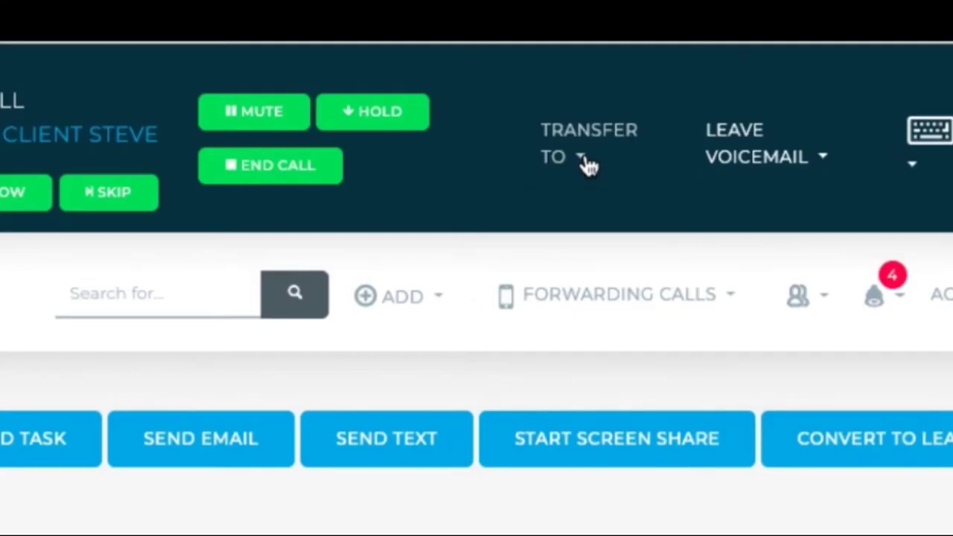
click(625, 72)
click(620, 220)
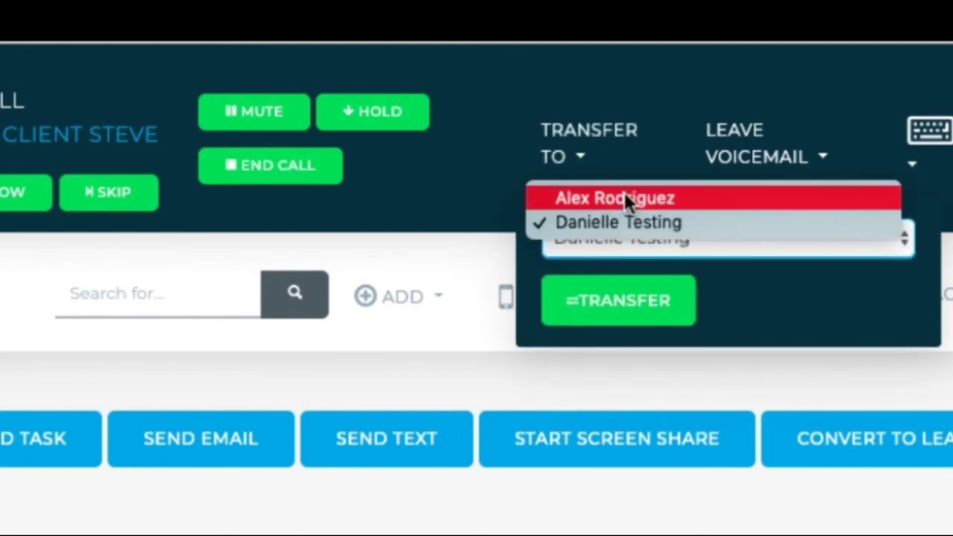
click(625, 195)
click(632, 316)
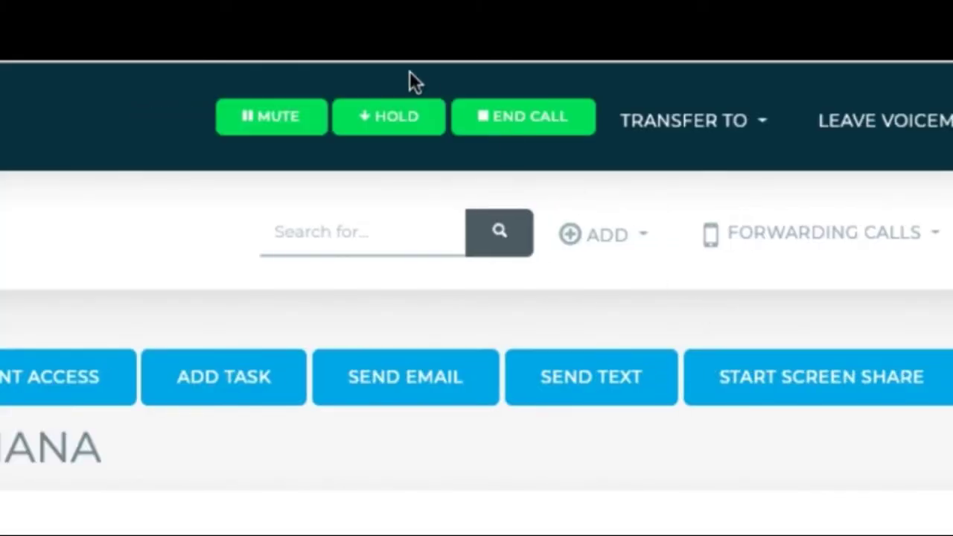
Hold the call, dial a second phone number, and merge both callers into a conference.
click(393, 128)
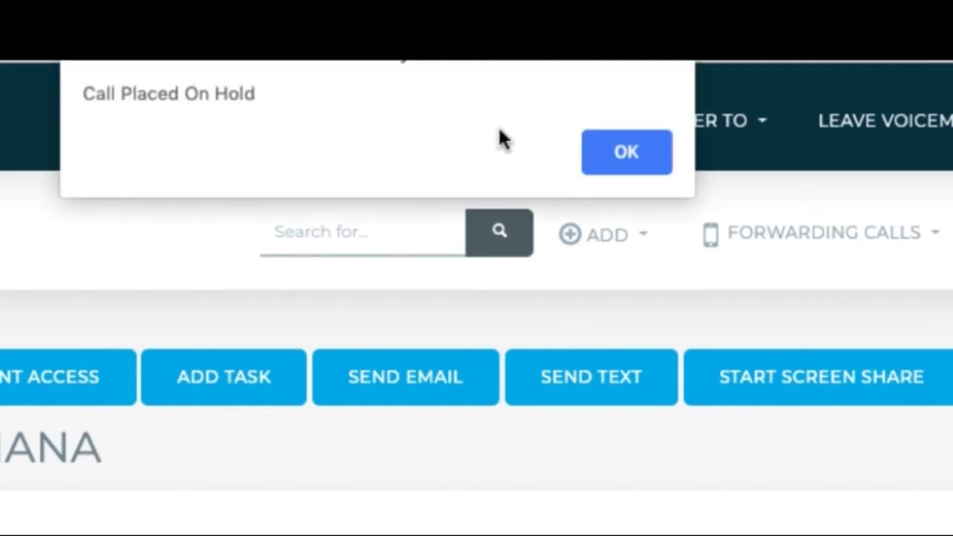
click(630, 155)
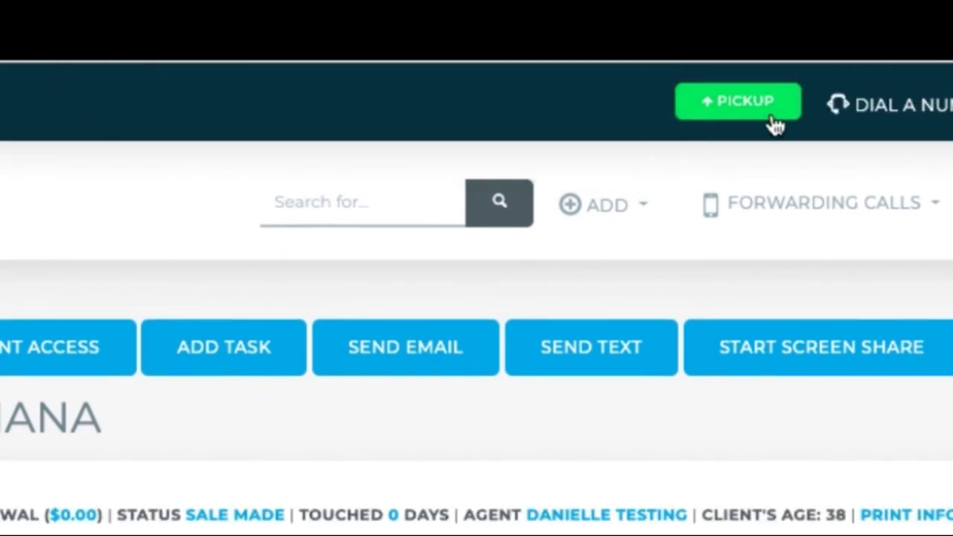
click(871, 113)
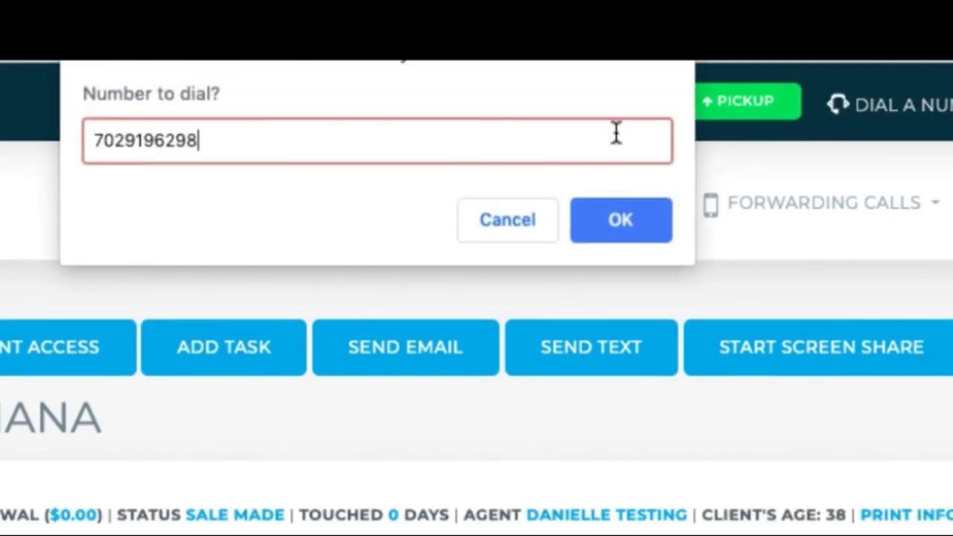
click(650, 225)
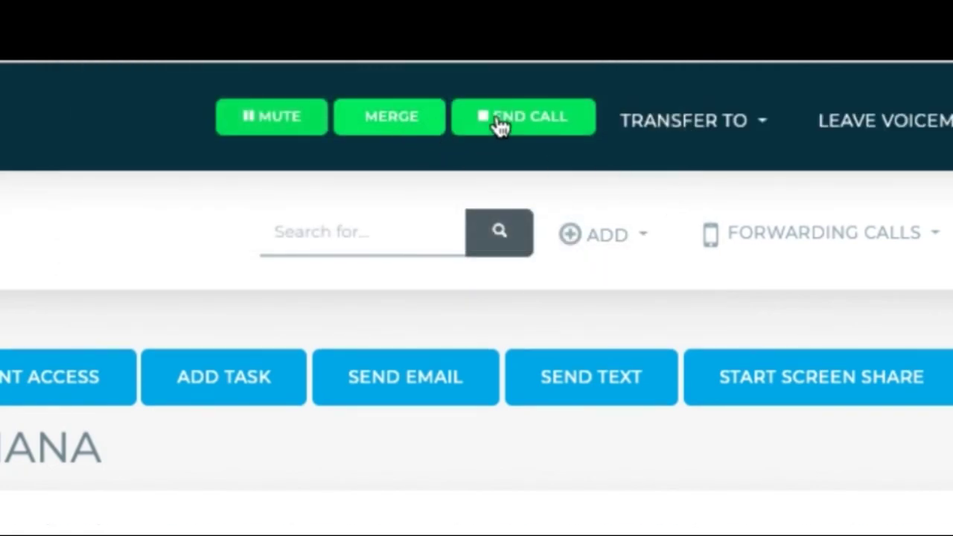
click(409, 136)
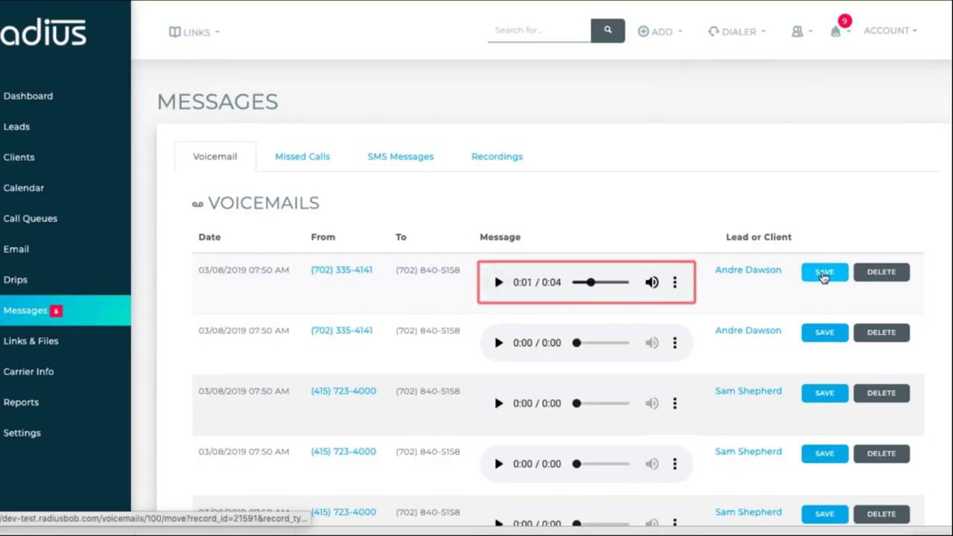
Save the first voicemail to its lead's record and confirm the move.
click(824, 273)
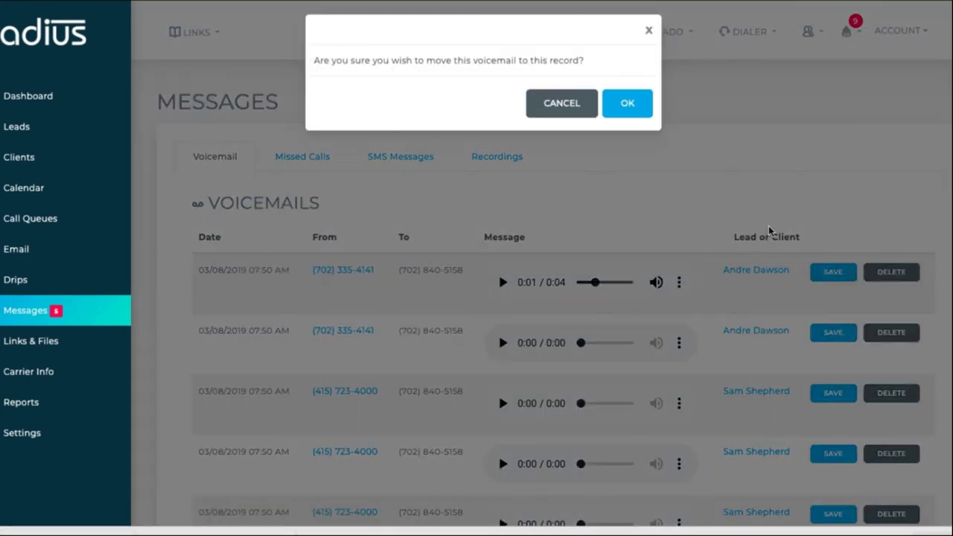
click(626, 102)
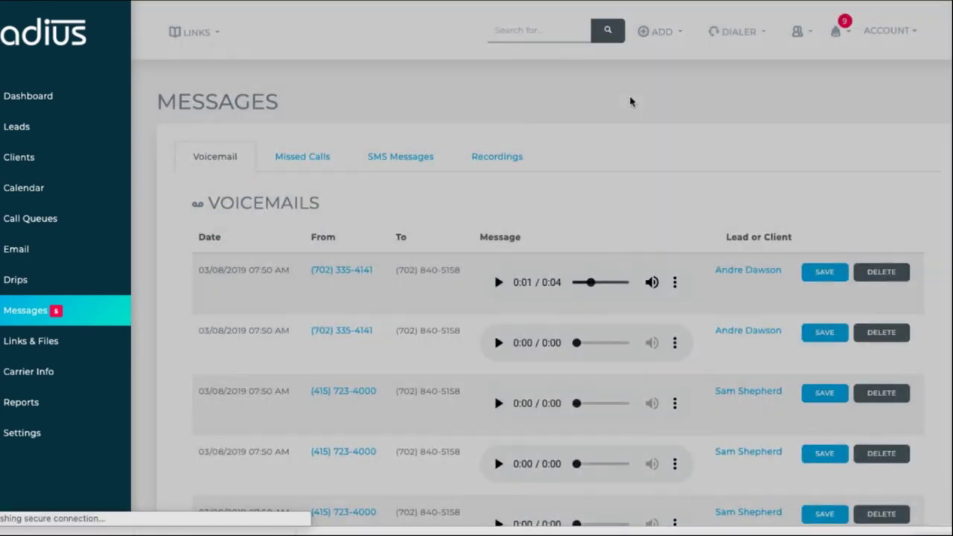